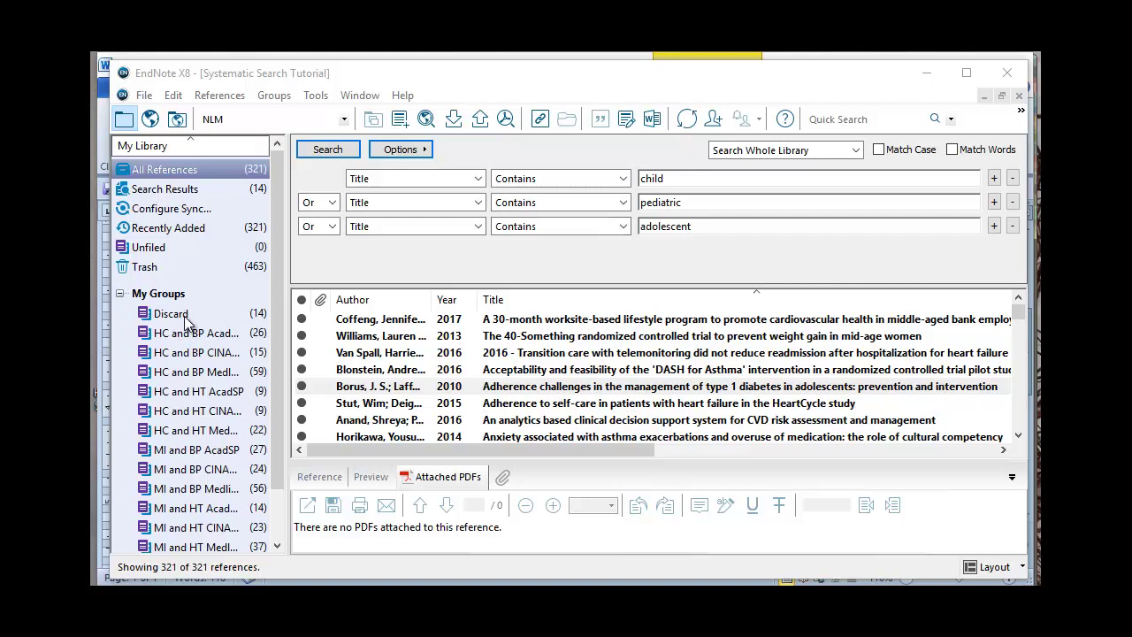
Switch the child, pediatric and adolescent search rows from Title to Abstract
{"action": "left_click", "coordinate": [478, 228]}
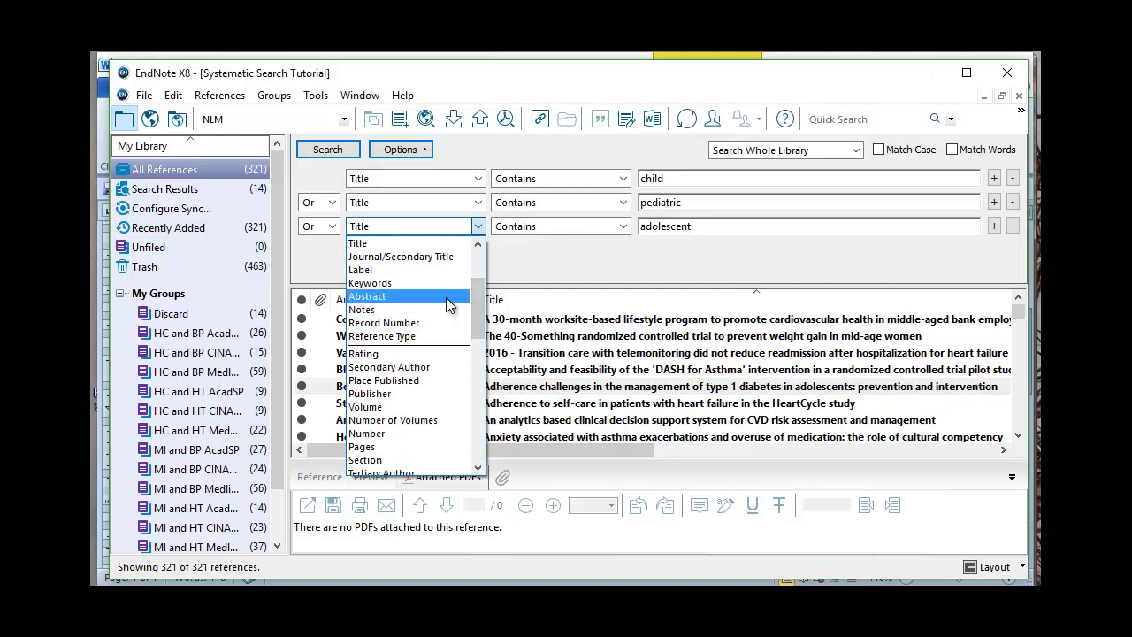
{"action": "key", "text": "Escape"}
{"action": "left_click", "coordinate": [477, 202]}
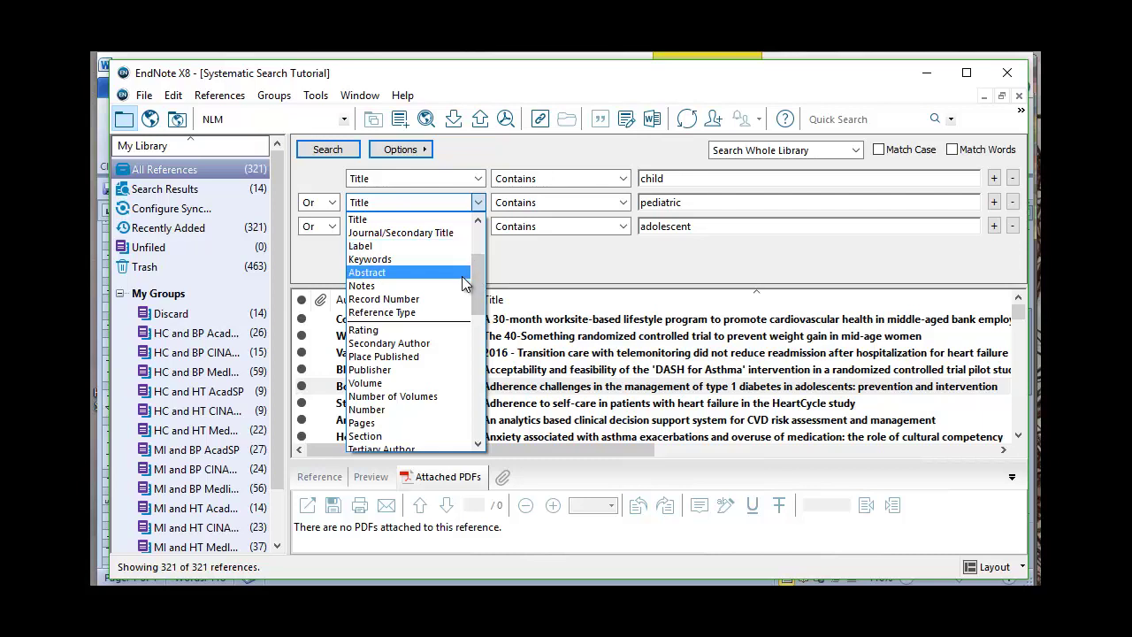
{"action": "left_click", "coordinate": [464, 273]}
{"action": "left_click", "coordinate": [478, 178]}
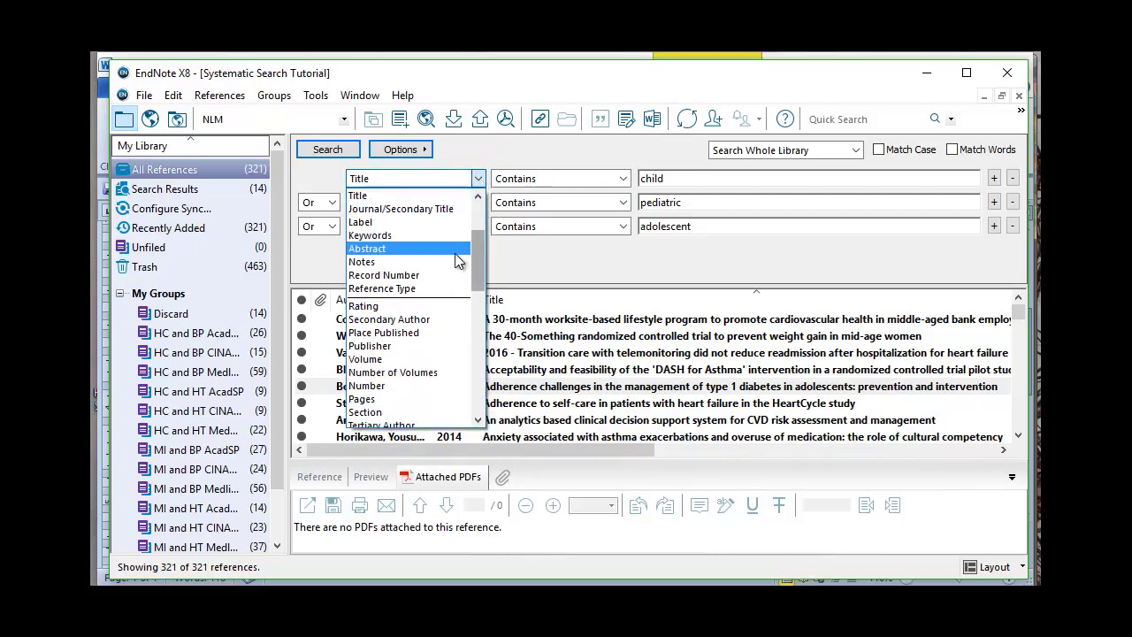
{"action": "left_click", "coordinate": [455, 248]}
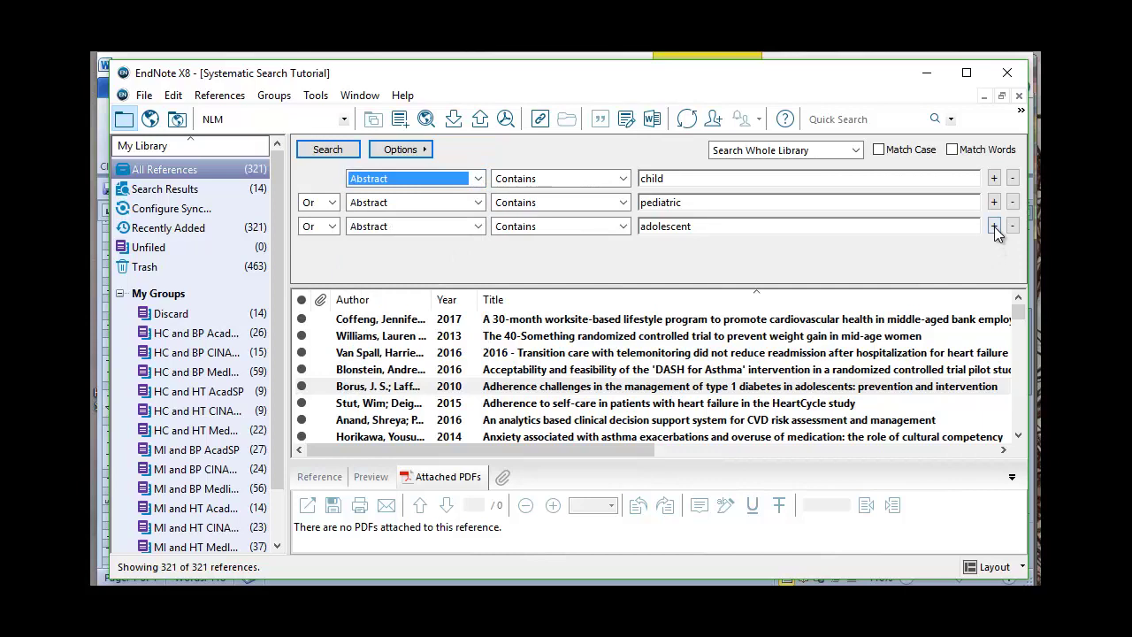
Add a fourth And row for Abstract contains 'children' and search All References, finding 13
{"action": "left_click", "coordinate": [994, 226]}
{"action": "left_click", "coordinate": [433, 251]}
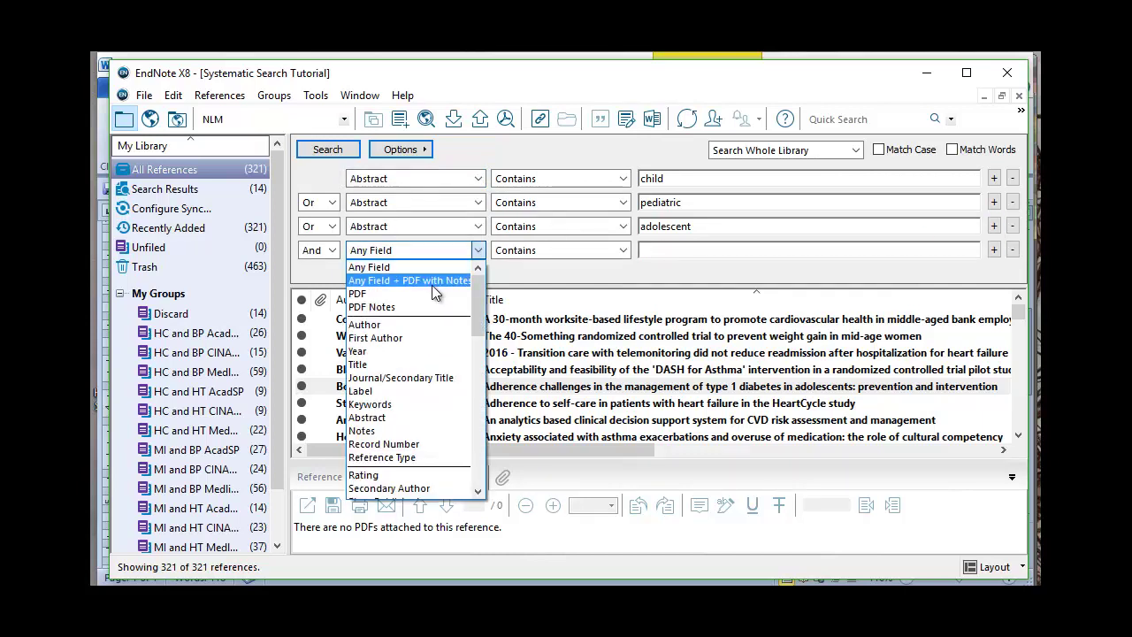
{"action": "left_click", "coordinate": [421, 417]}
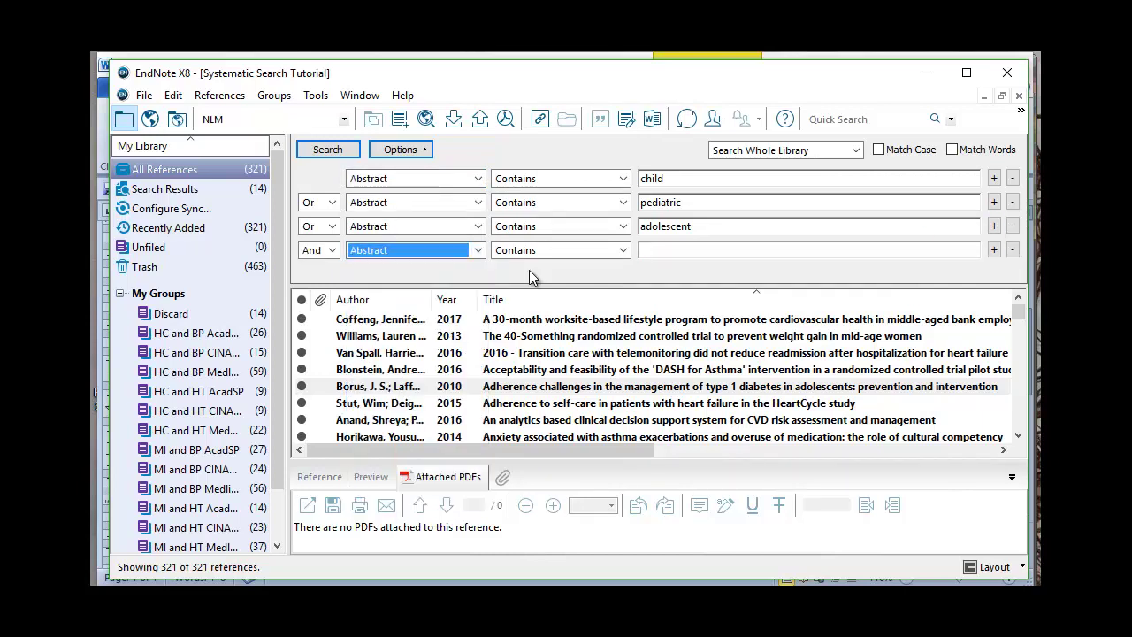
{"action": "left_click", "coordinate": [697, 245]}
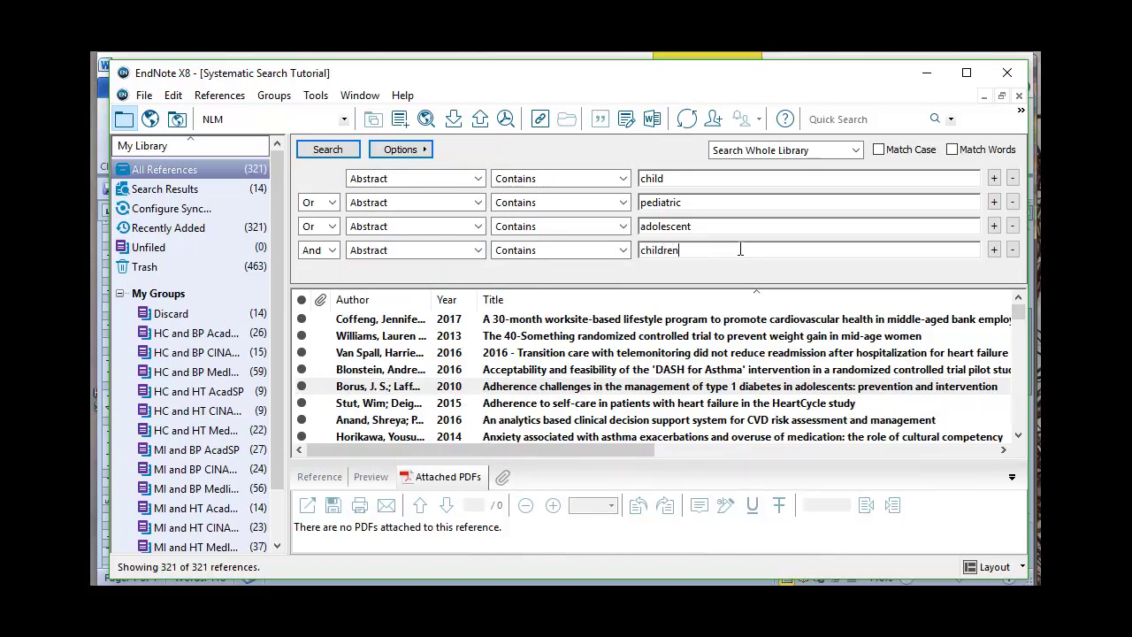
{"action": "left_click", "coordinate": [328, 150]}
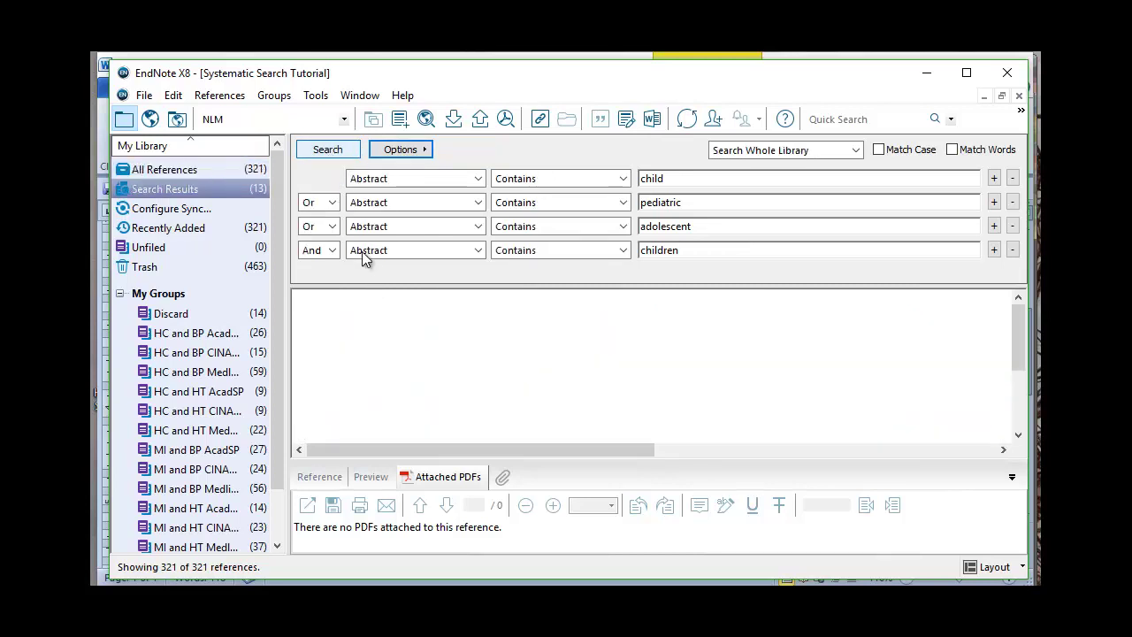
{"action": "left_click", "coordinate": [221, 168]}
{"action": "left_click", "coordinate": [342, 147]}
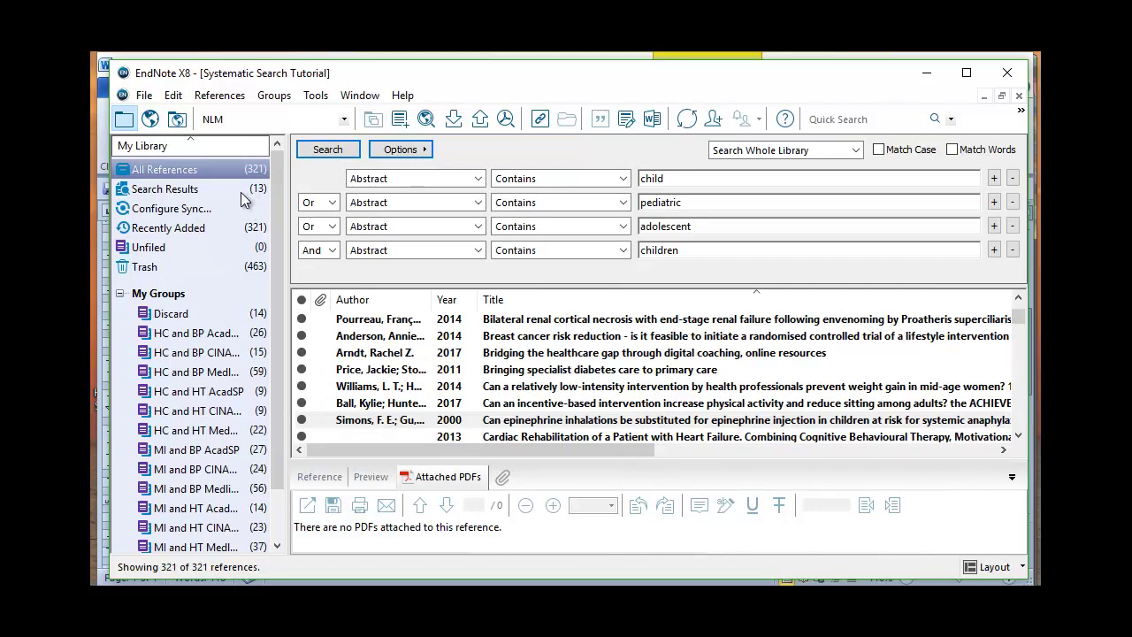
Add all 13 four-condition search results to the Discard group and view it (19 references)
{"action": "left_click", "coordinate": [328, 150]}
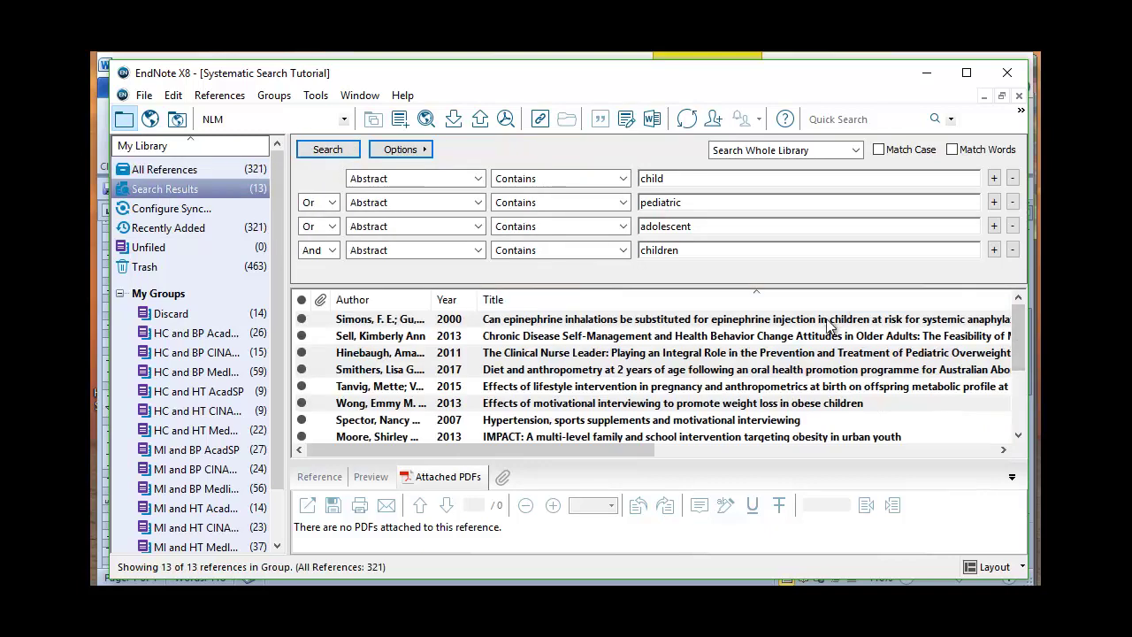
{"action": "left_click", "coordinate": [1009, 321]}
{"action": "left_click_drag", "start_coordinate": [1015, 322], "coordinate": [1014, 429]}
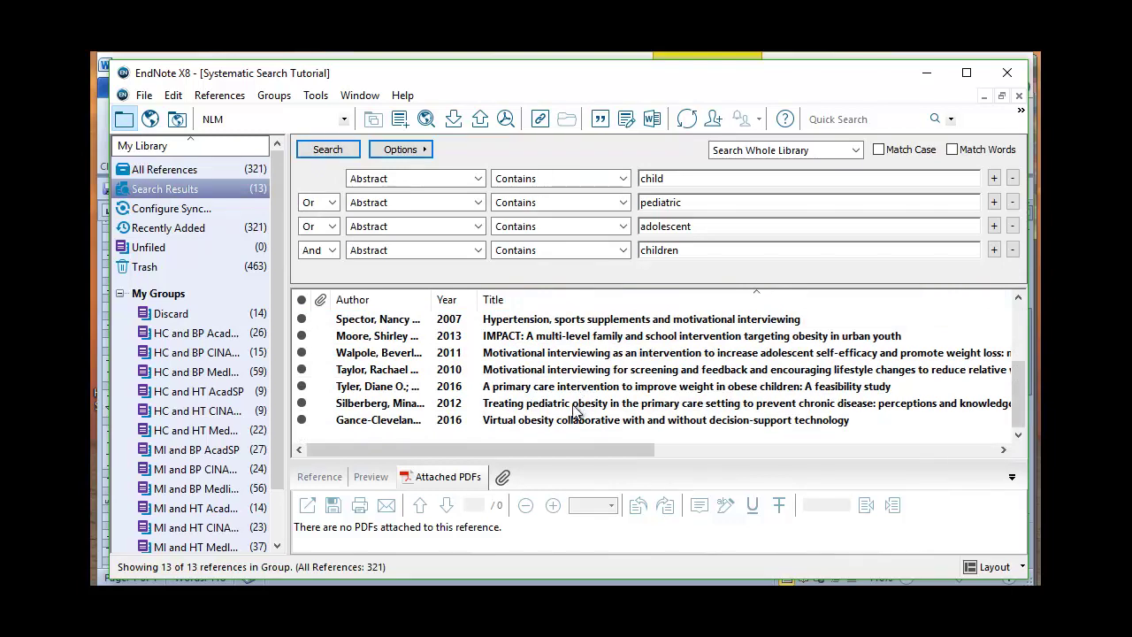
{"action": "key", "text": "ctrl+a"}
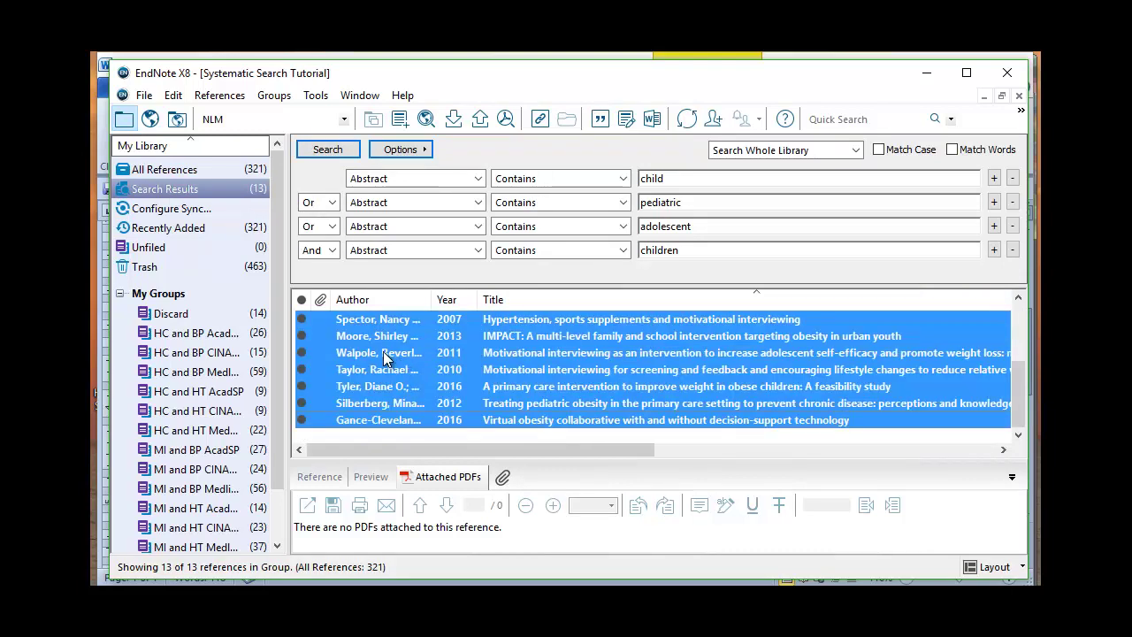
{"action": "left_click_drag", "start_coordinate": [171, 320], "coordinate": [178, 316]}
{"action": "left_click", "coordinate": [179, 320]}
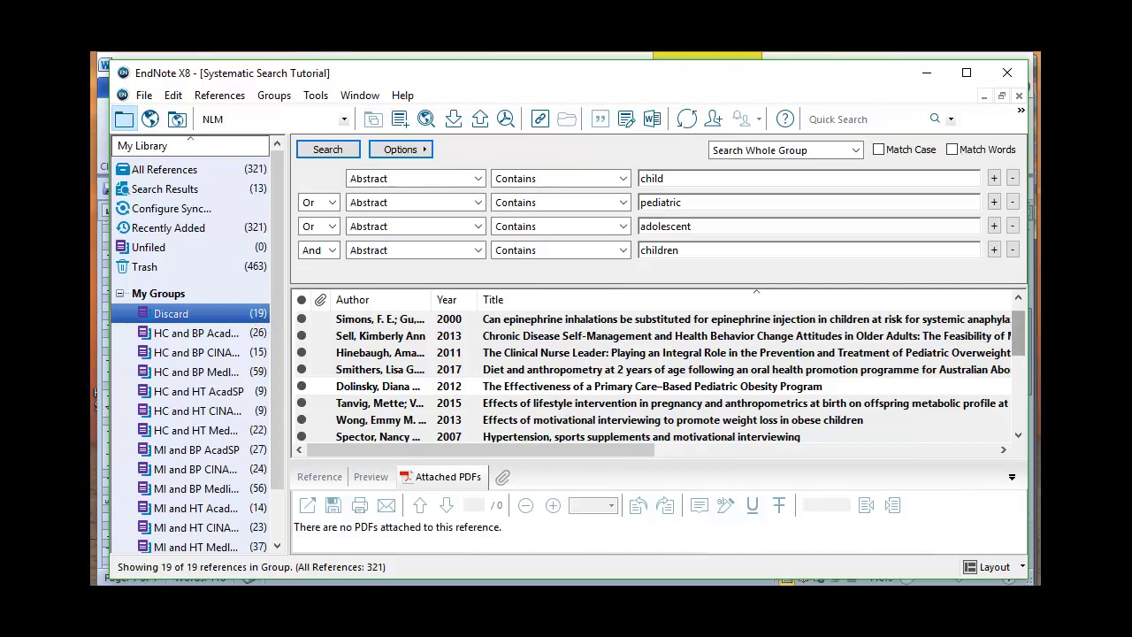
Enter 19 as the Pediatric or child studies count in the Word table
{"action": "key", "text": "alt+Tab"}
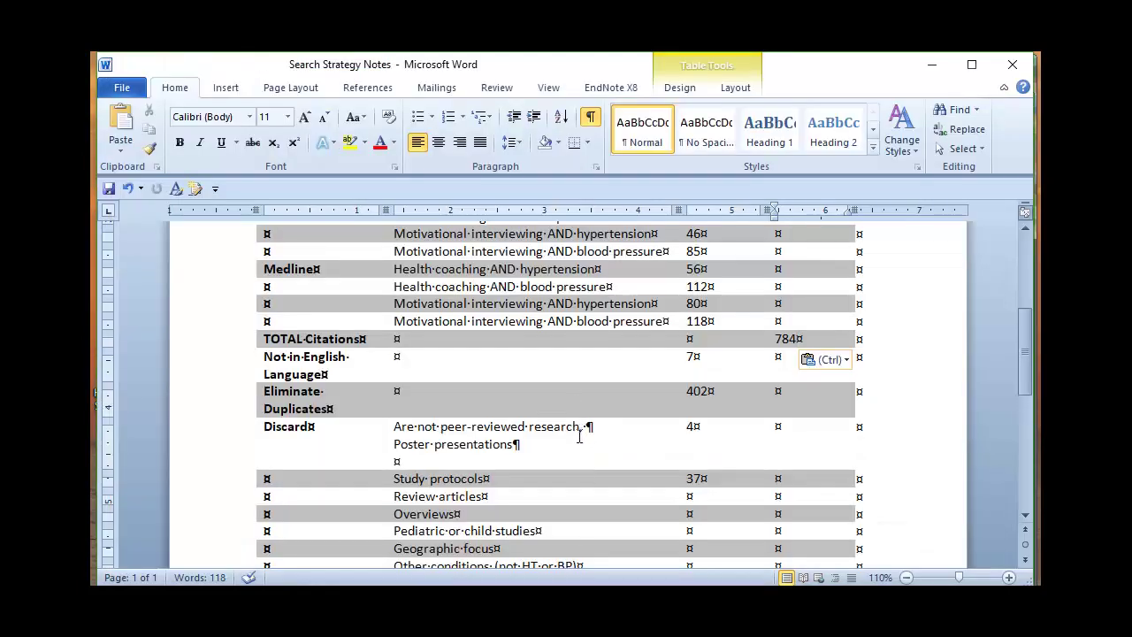
{"action": "scroll", "coordinate": [579, 434], "scroll_direction": "down", "scroll_amount": 4}
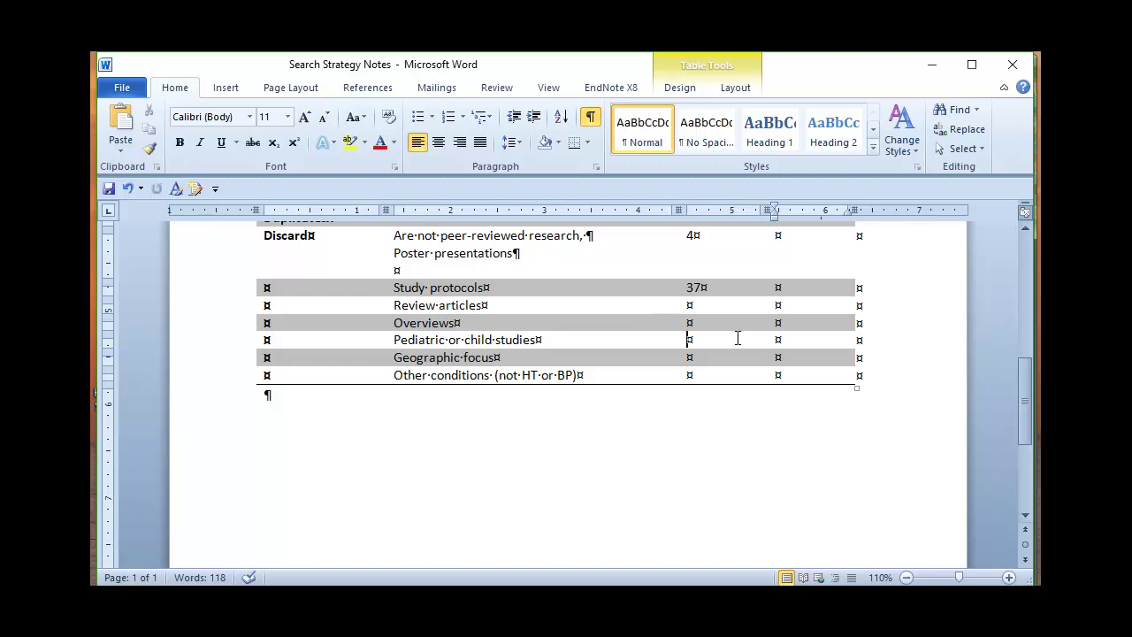
{"action": "type", "text": "1"}
Delete the Overviews row from the screening table
{"action": "left_click", "coordinate": [192, 324]}
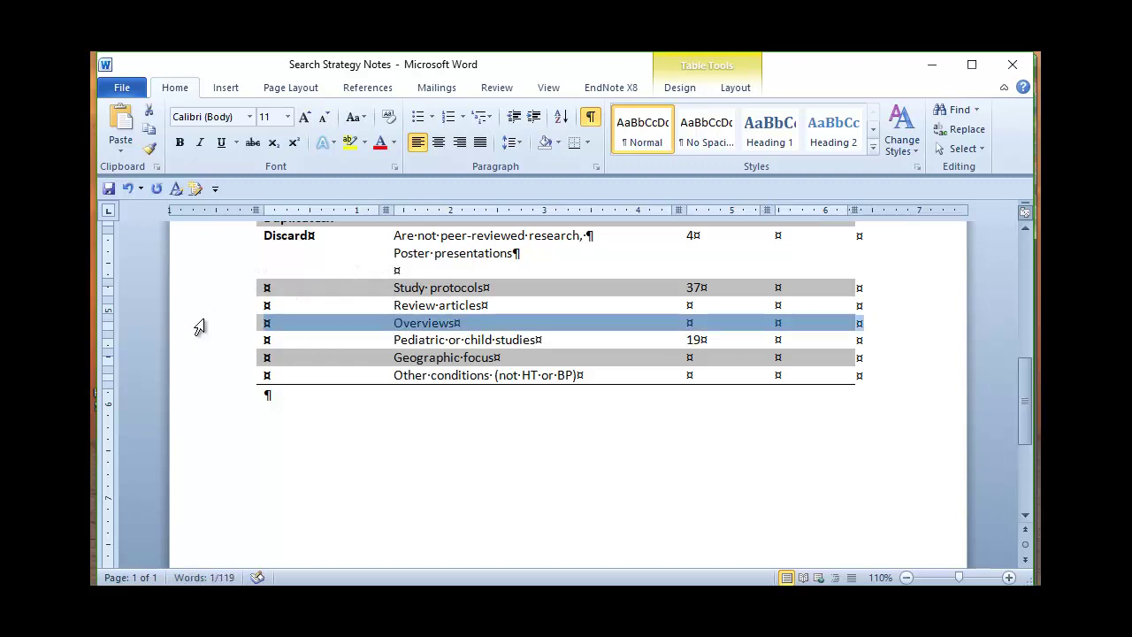
{"action": "right_click", "coordinate": [203, 322]}
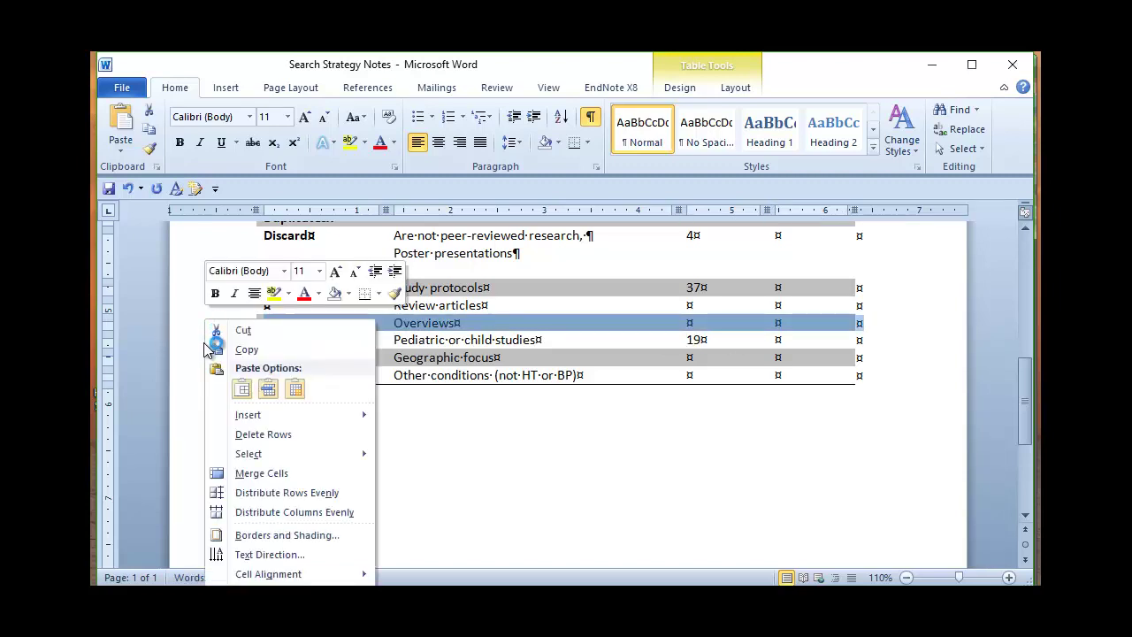
{"action": "left_click", "coordinate": [254, 434]}
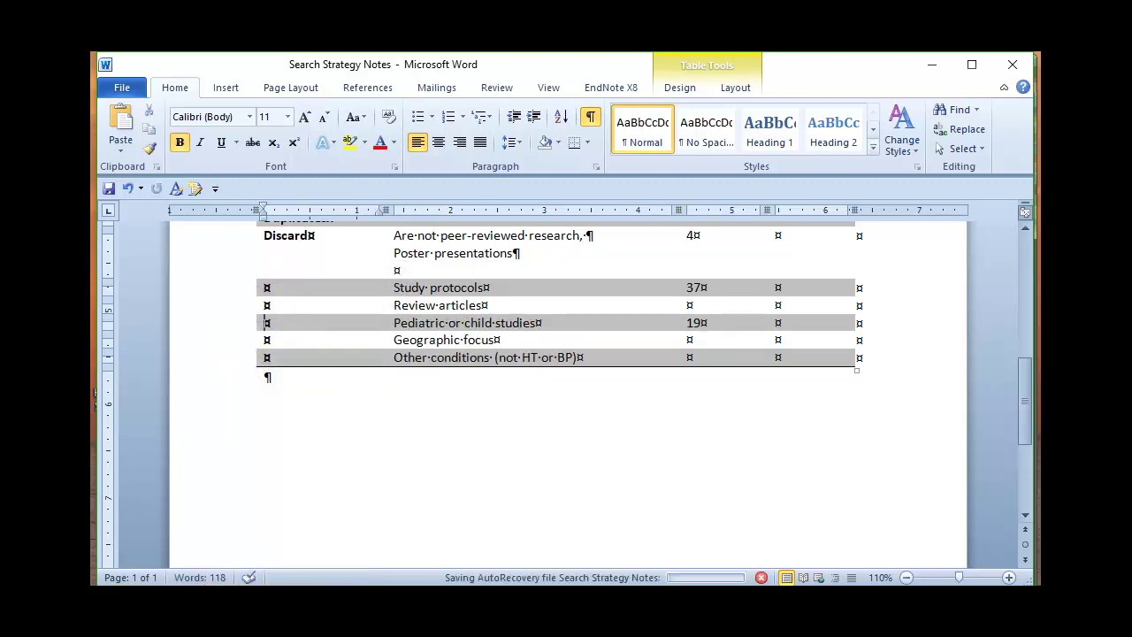
{"action": "key", "text": "alt+Tab"}
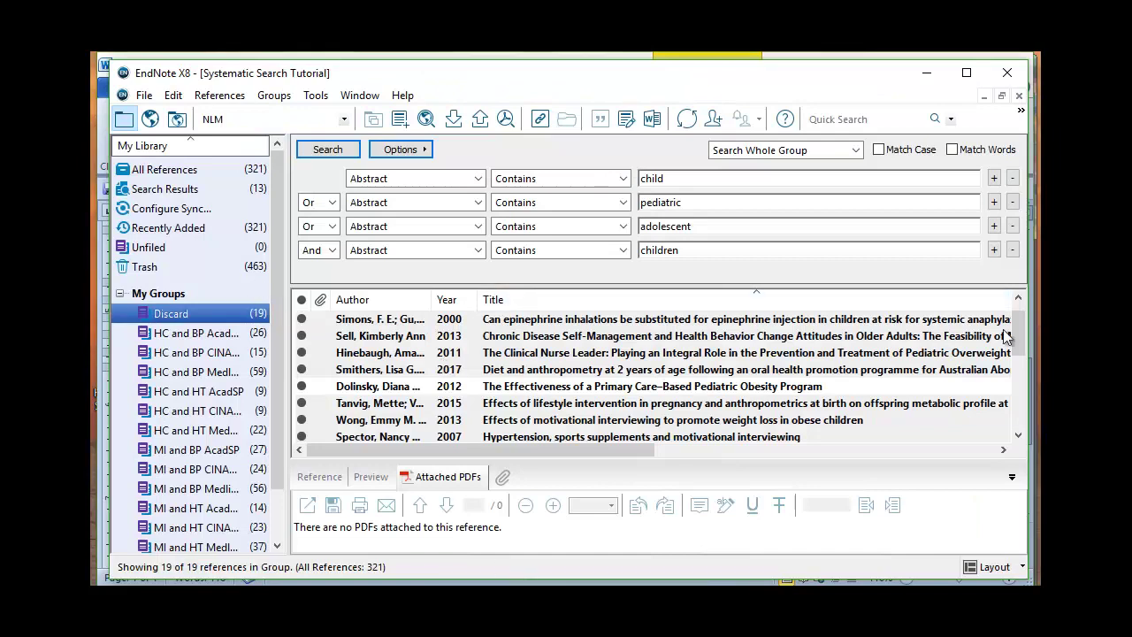
Move every reference in the Discard group to Trash, leaving 303 in the library
{"action": "left_click_drag", "start_coordinate": [1020, 334], "coordinate": [1022, 449]}
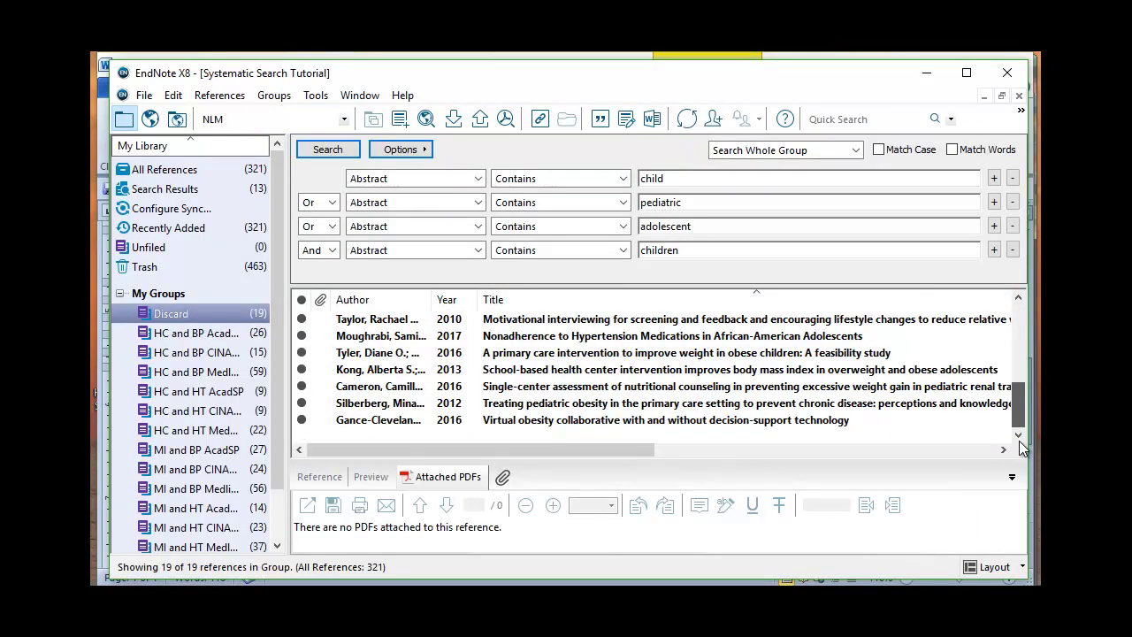
{"action": "key", "text": "ctrl+a"}
{"action": "right_click", "coordinate": [758, 410]}
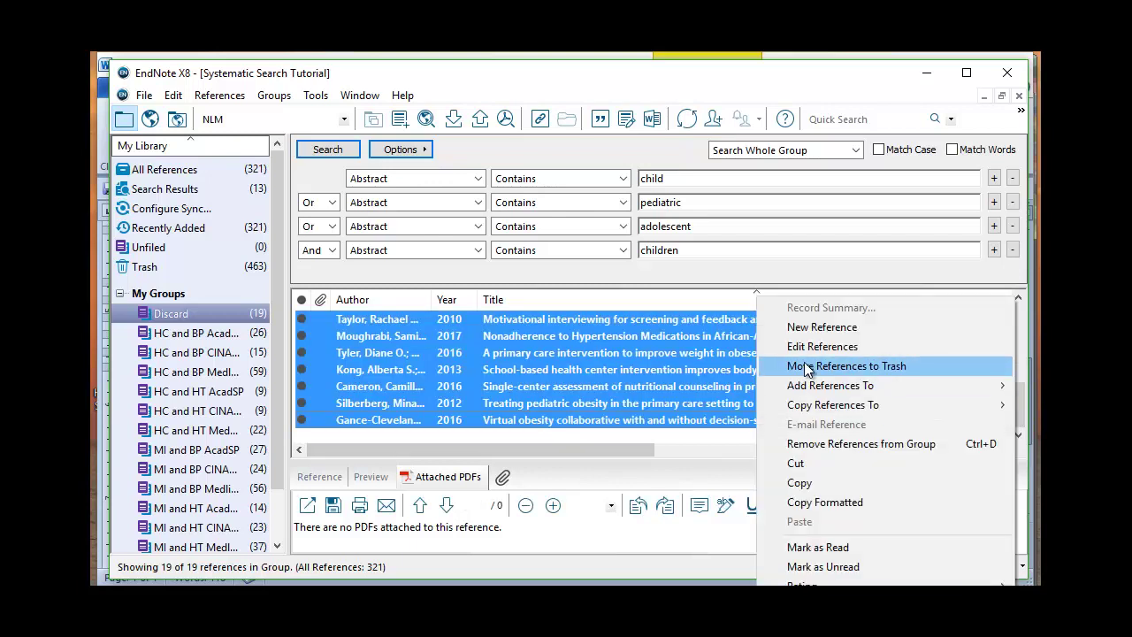
{"action": "left_click", "coordinate": [819, 367]}
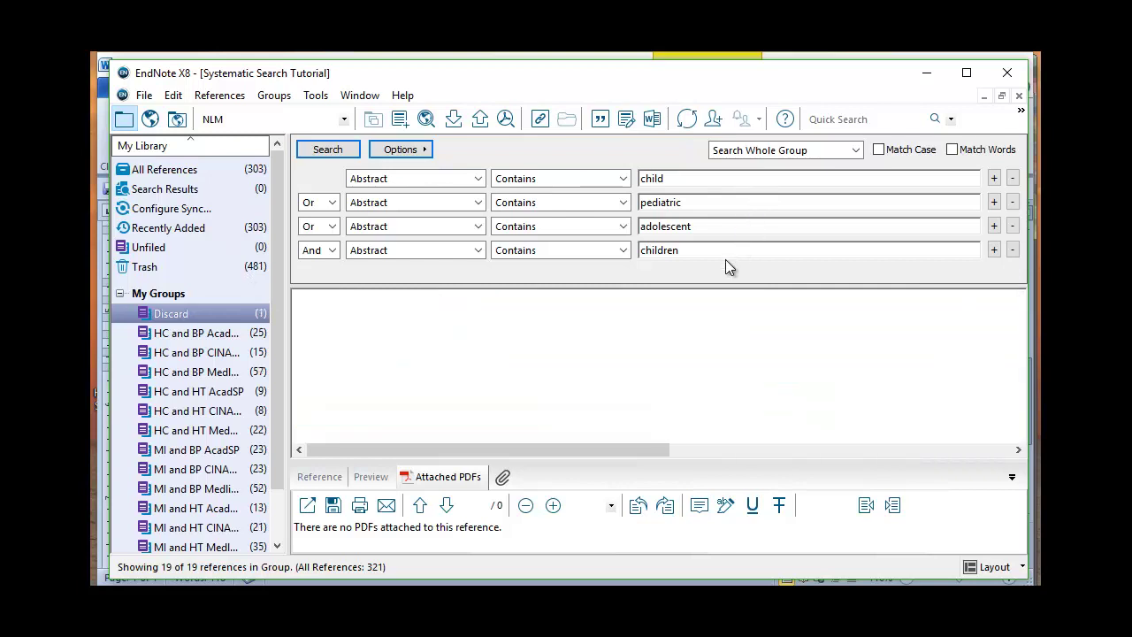
Clear the children, adolescent, pediatric and child terms from the search rows
{"action": "left_click_drag", "start_coordinate": [739, 248], "coordinate": [608, 254]}
{"action": "key", "text": "BackSpace"}
{"action": "left_click_drag", "start_coordinate": [740, 225], "coordinate": [599, 247]}
{"action": "key", "text": "BackSpace"}
{"action": "left_click_drag", "start_coordinate": [713, 202], "coordinate": [635, 203]}
{"action": "key", "text": "BackSpace"}
{"action": "left_click_drag", "start_coordinate": [708, 179], "coordinate": [642, 180]}
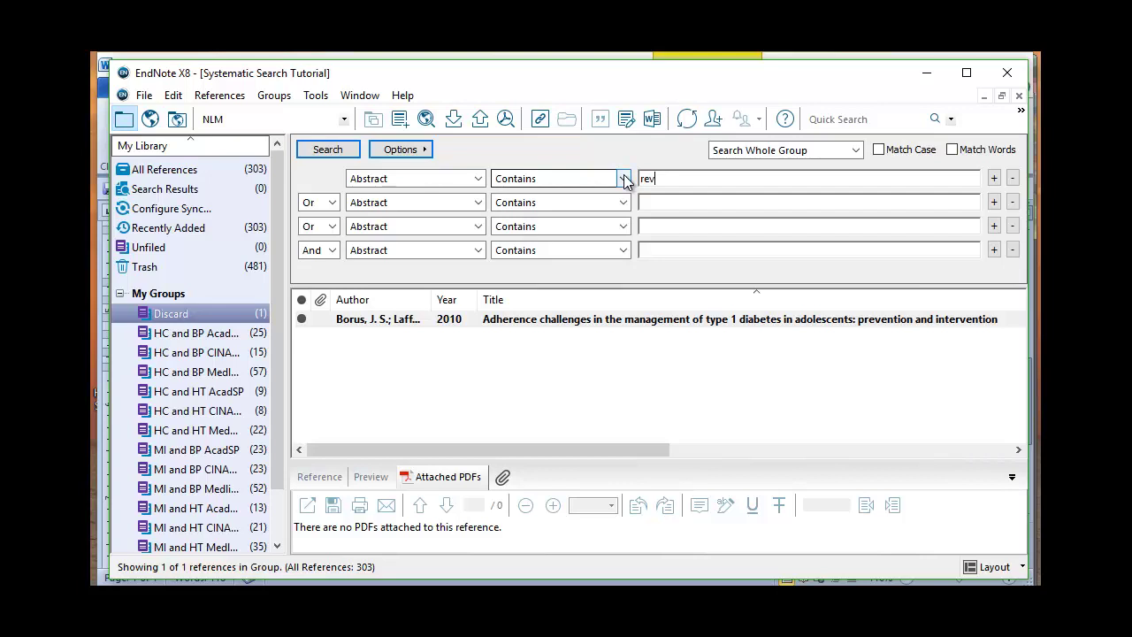
Set the first two rows to Title and search All References for 'review' or 'systematic'
{"action": "left_click", "coordinate": [477, 179]}
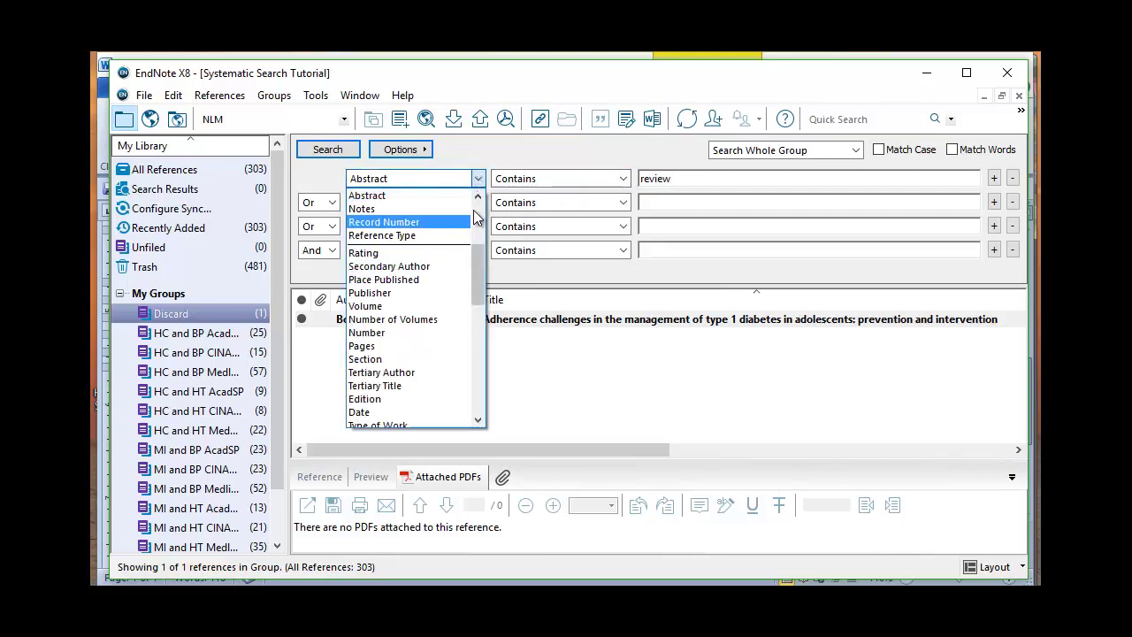
{"action": "left_click", "coordinate": [478, 215]}
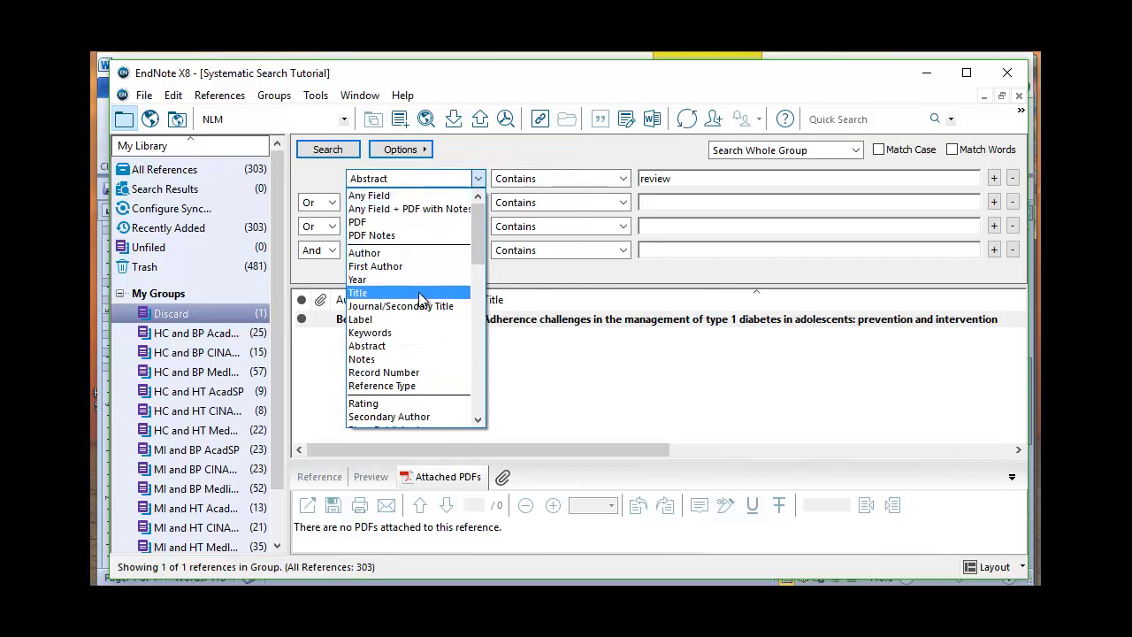
{"action": "left_click", "coordinate": [413, 293]}
{"action": "left_click", "coordinate": [477, 201]}
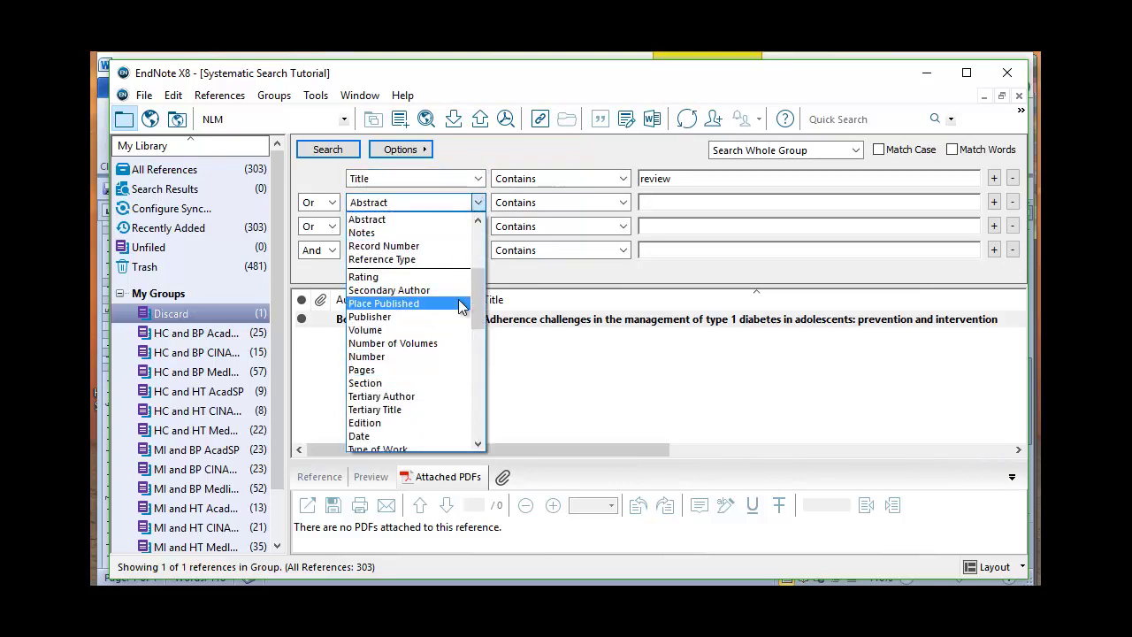
{"action": "left_click_drag", "start_coordinate": [481, 294], "coordinate": [465, 264]}
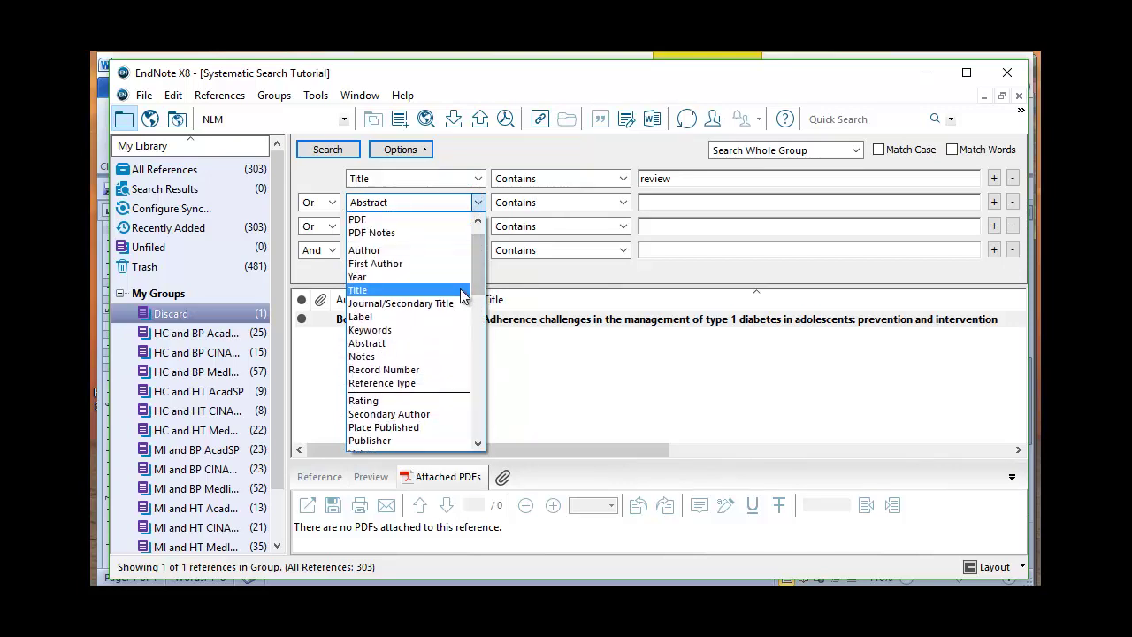
{"action": "left_click", "coordinate": [460, 286]}
{"action": "left_click", "coordinate": [658, 201]}
{"action": "type", "text": "systematic"}
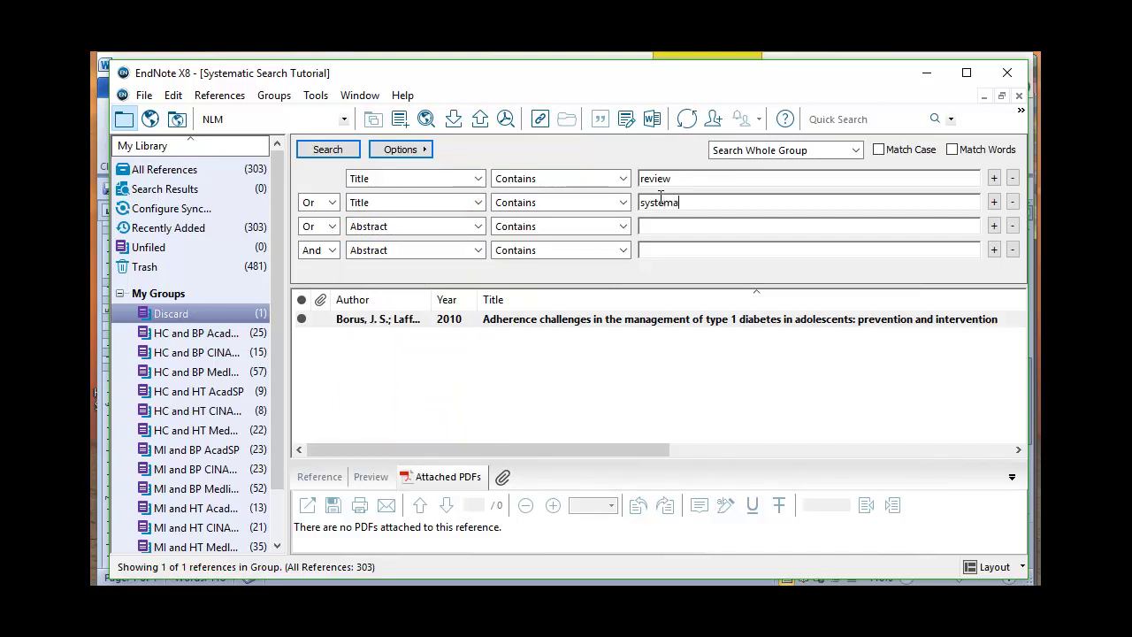
{"action": "left_click", "coordinate": [198, 169]}
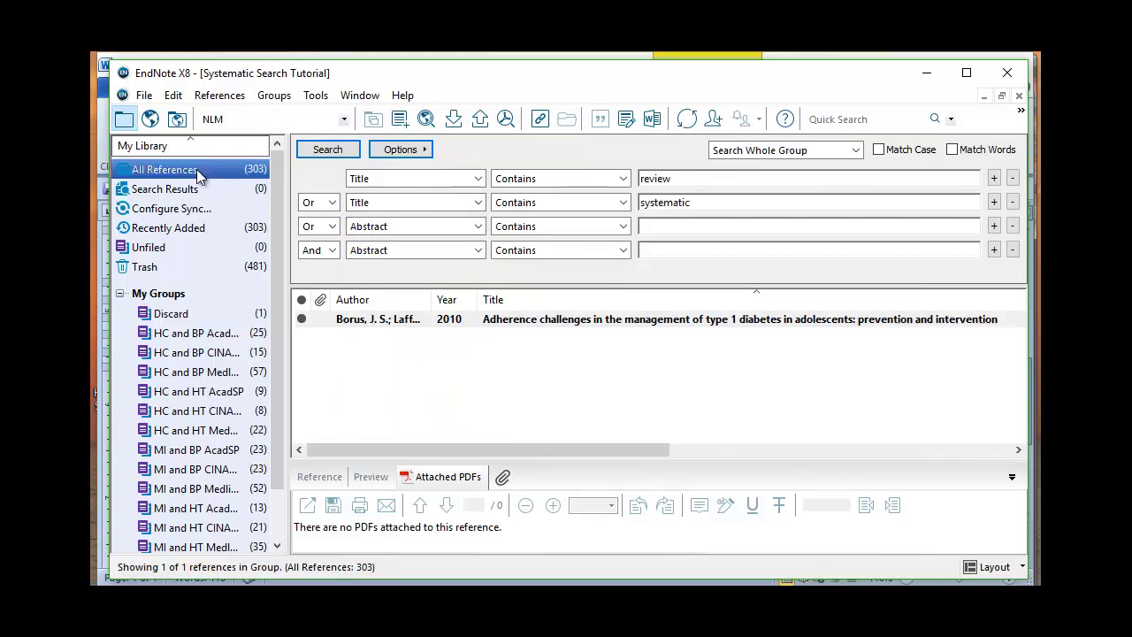
{"action": "left_click", "coordinate": [326, 151]}
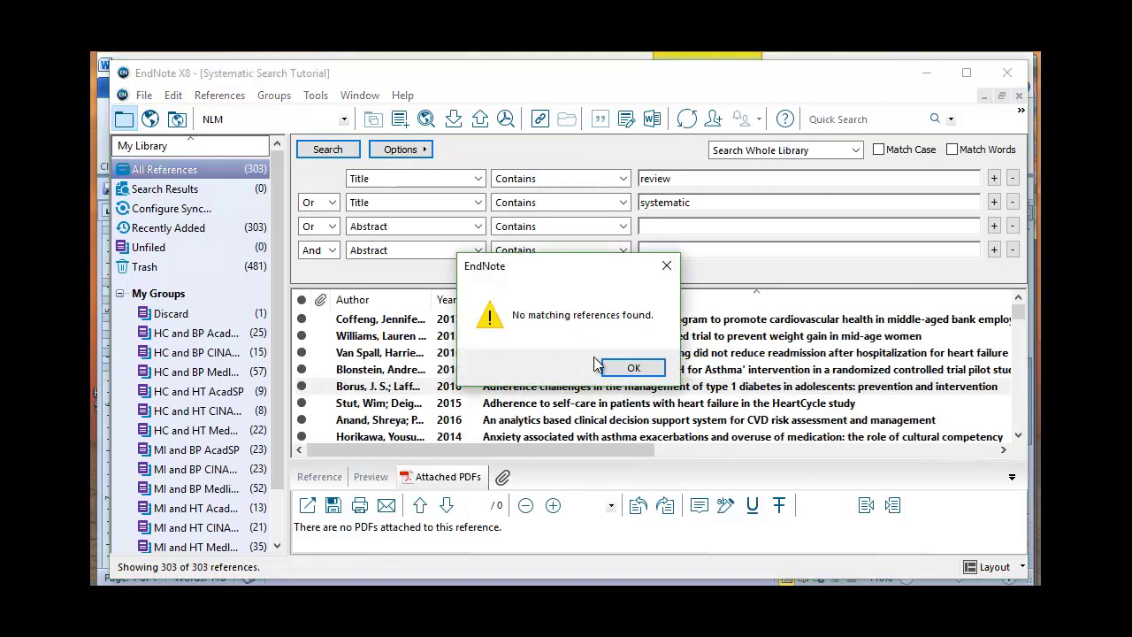
Dismiss the no-match message, delete 'systematic' and 'review', and remove the fourth search row
{"action": "left_click", "coordinate": [633, 369]}
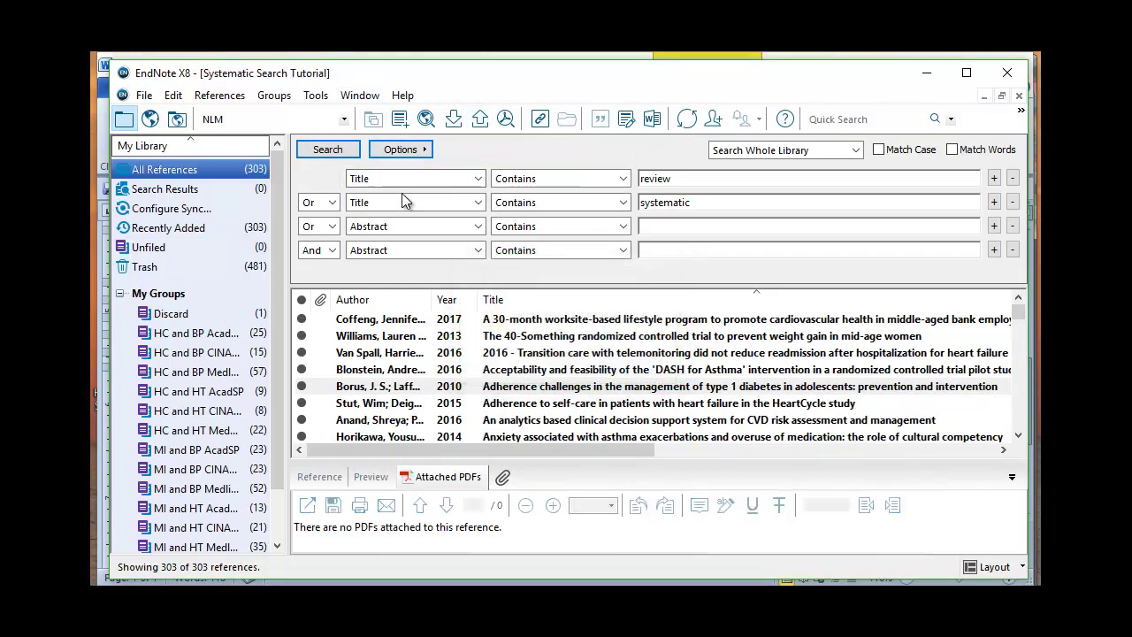
{"action": "left_click_drag", "start_coordinate": [729, 208], "coordinate": [554, 209]}
{"action": "key", "text": "Delete"}
{"action": "left_click_drag", "start_coordinate": [690, 180], "coordinate": [579, 183]}
{"action": "key", "text": "Delete"}
{"action": "left_click", "coordinate": [477, 178]}
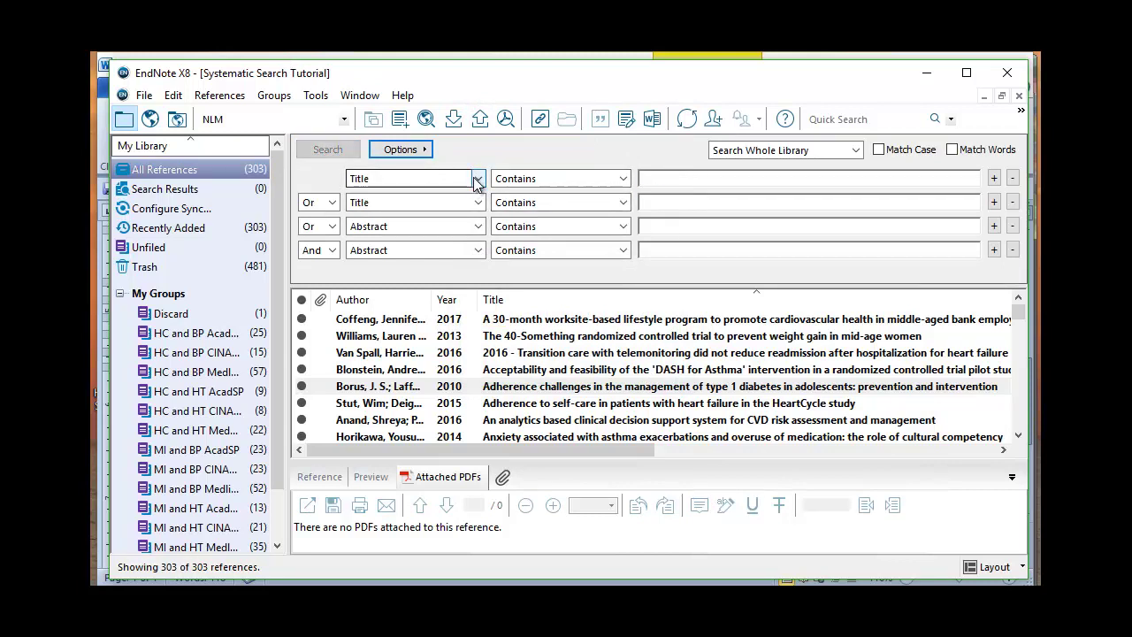
{"action": "left_click", "coordinate": [1014, 250]}
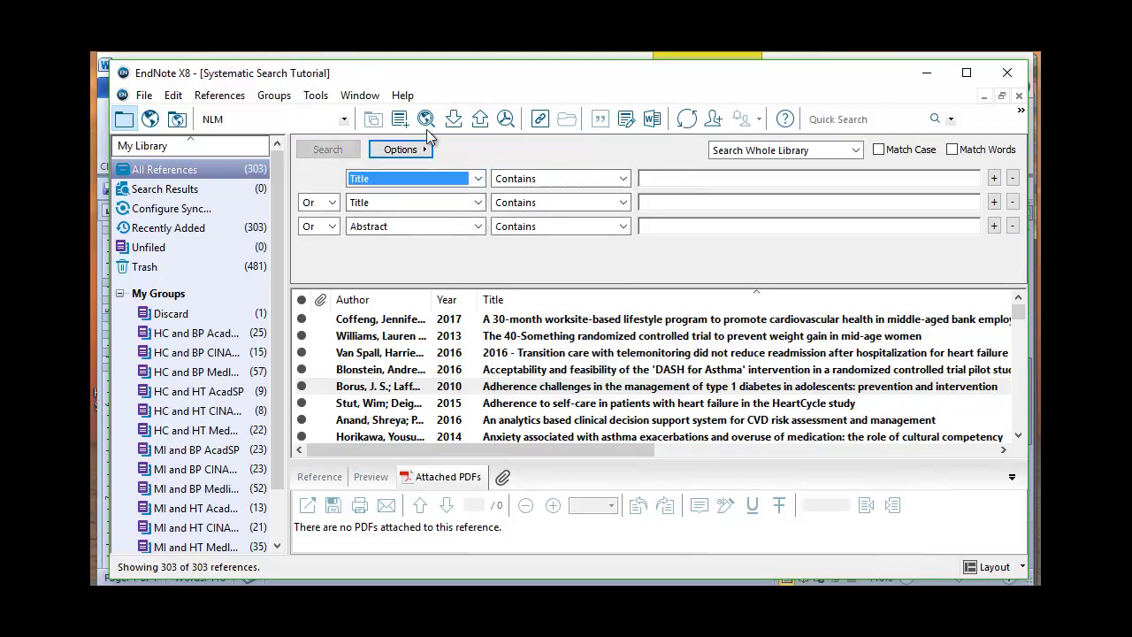
{"action": "left_click", "coordinate": [477, 178]}
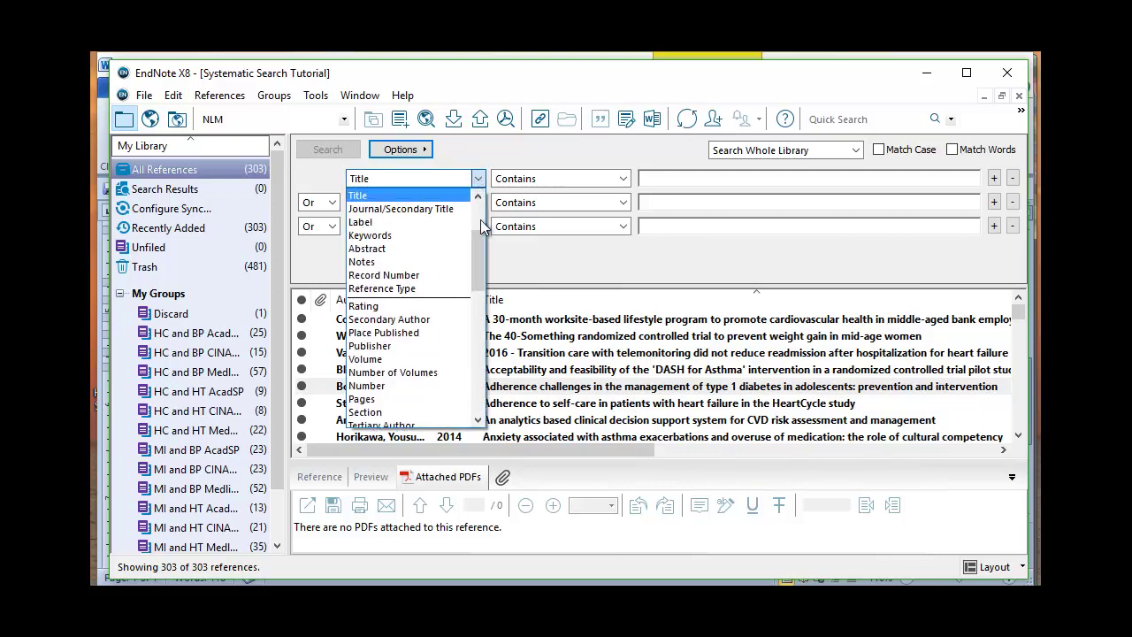
{"action": "scroll", "coordinate": [479, 226], "scroll_direction": "up", "scroll_amount": 2}
{"action": "left_click_drag", "start_coordinate": [478, 225], "coordinate": [478, 207]}
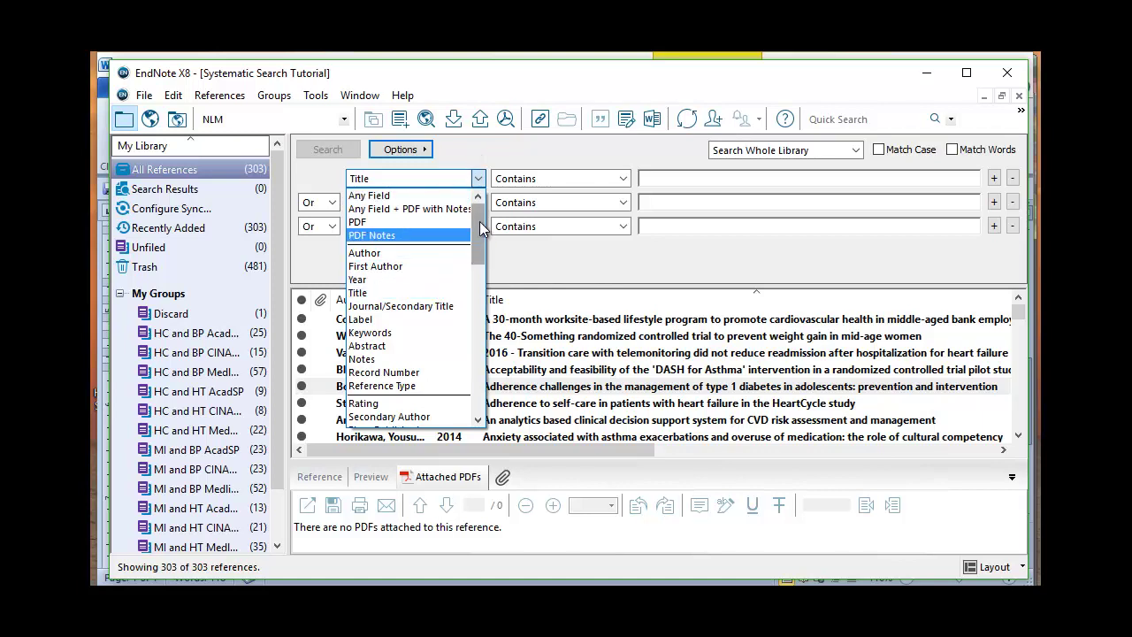
Search for Title contains 'trial', returning 84 of the 303 references
{"action": "left_click", "coordinate": [455, 296]}
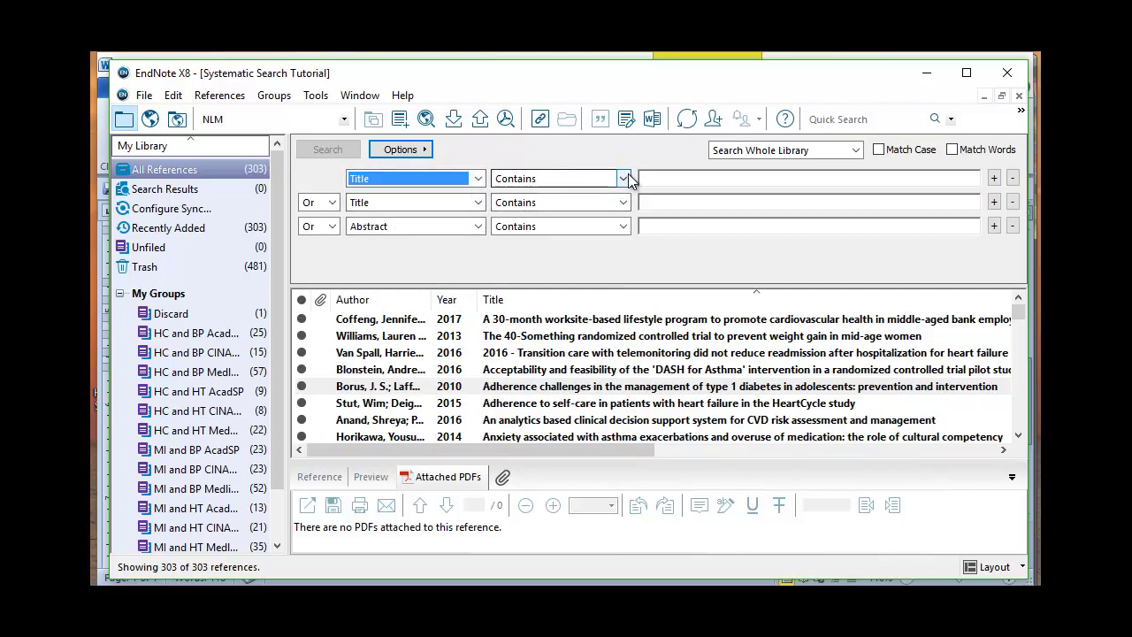
{"action": "left_click", "coordinate": [663, 177]}
{"action": "type", "text": "trial"}
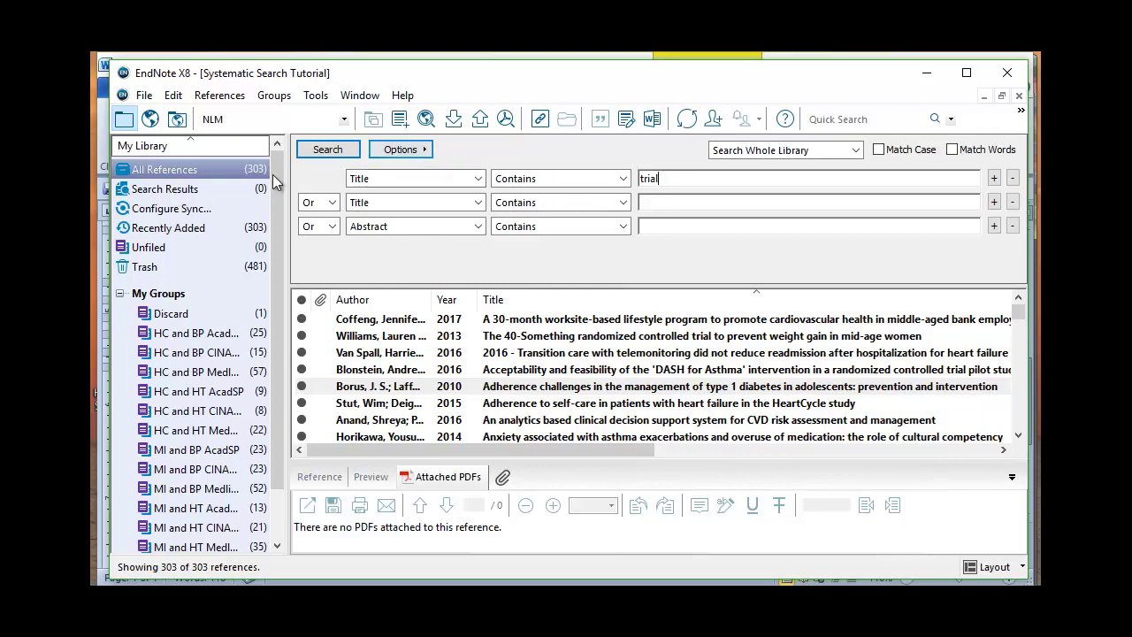
{"action": "left_click", "coordinate": [327, 149]}
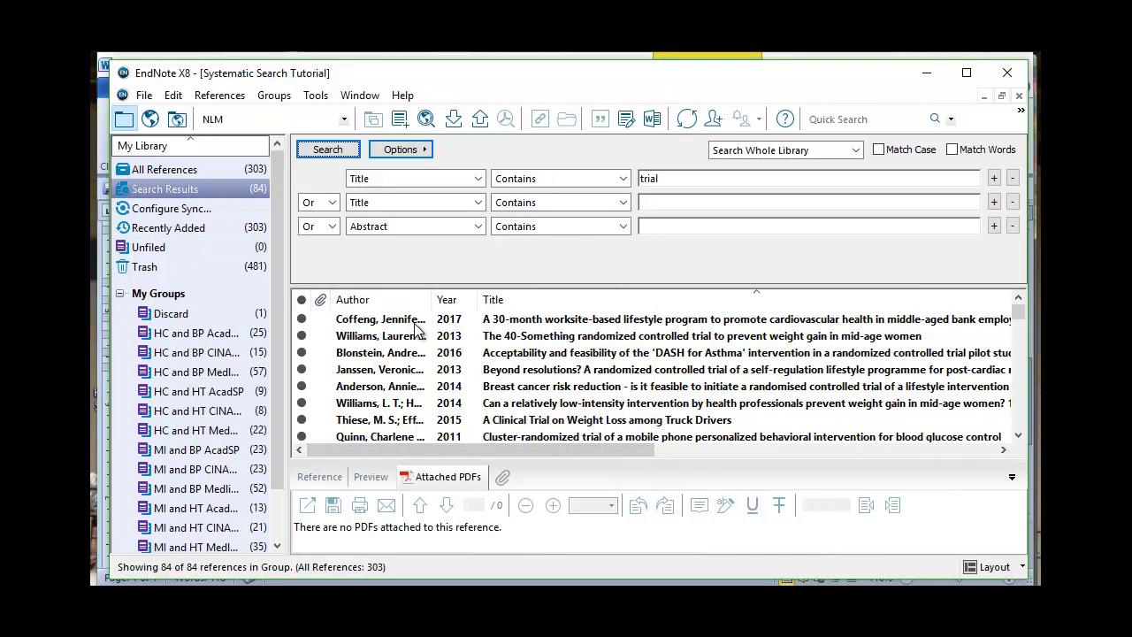
Put all 84 trial results into a new custom group
{"action": "left_click", "coordinate": [844, 319]}
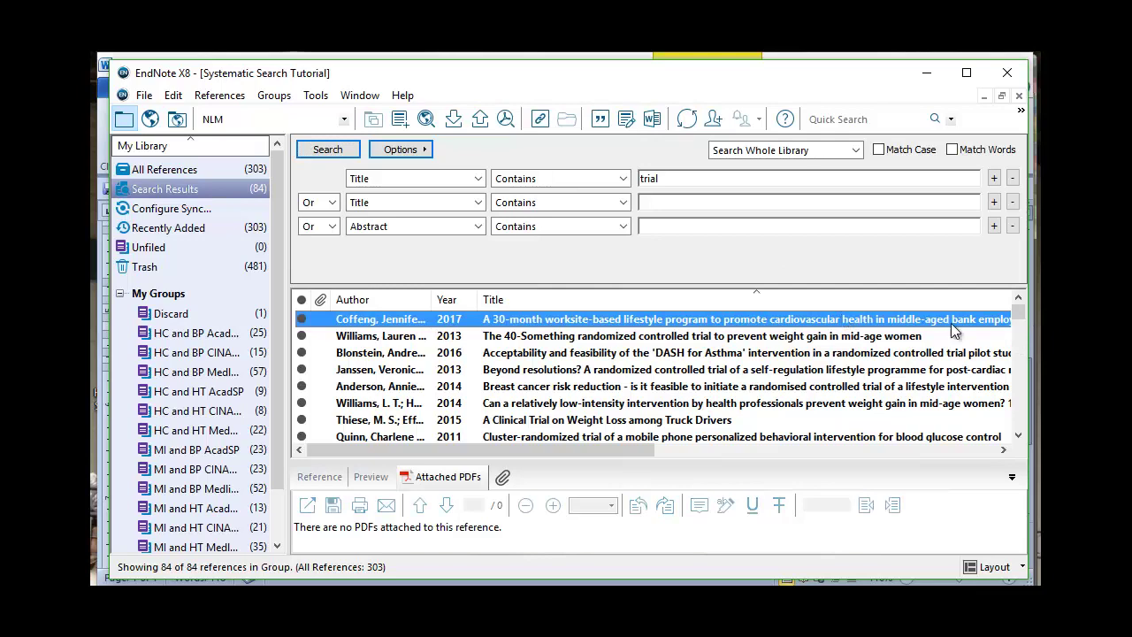
{"action": "left_click_drag", "start_coordinate": [1023, 324], "coordinate": [1013, 431]}
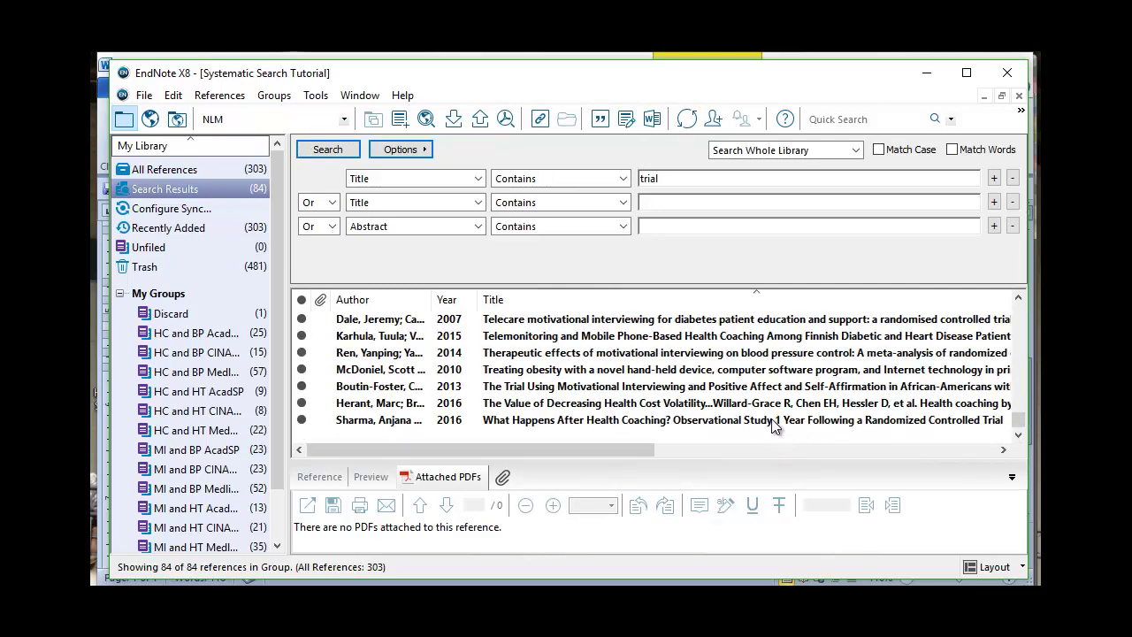
{"action": "key", "text": "ctrl+a"}
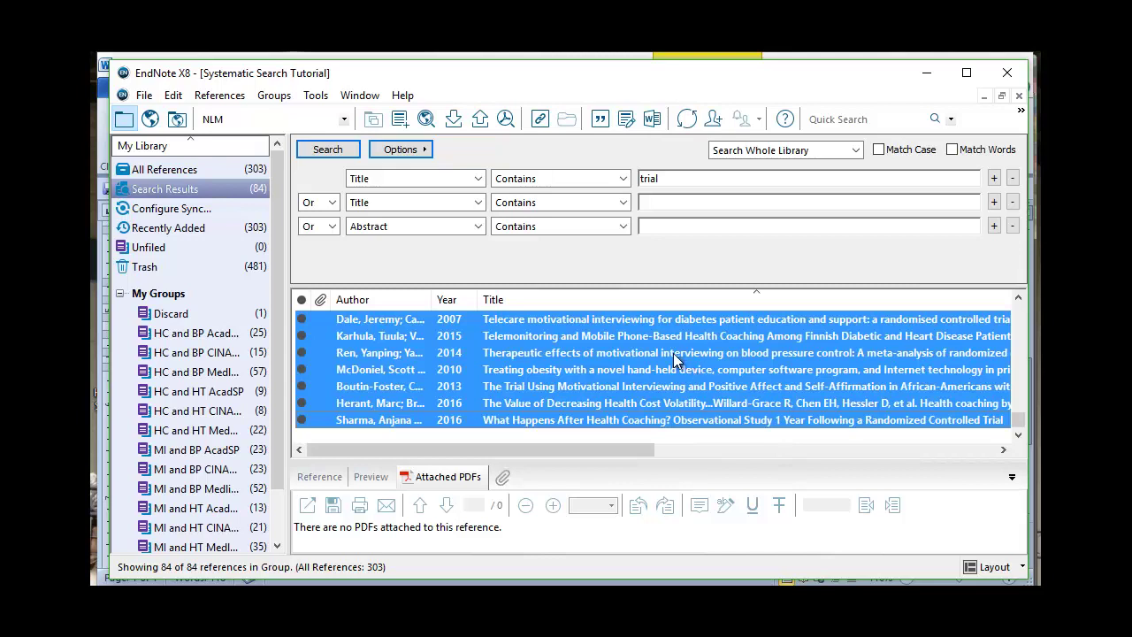
{"action": "right_click", "coordinate": [674, 360]}
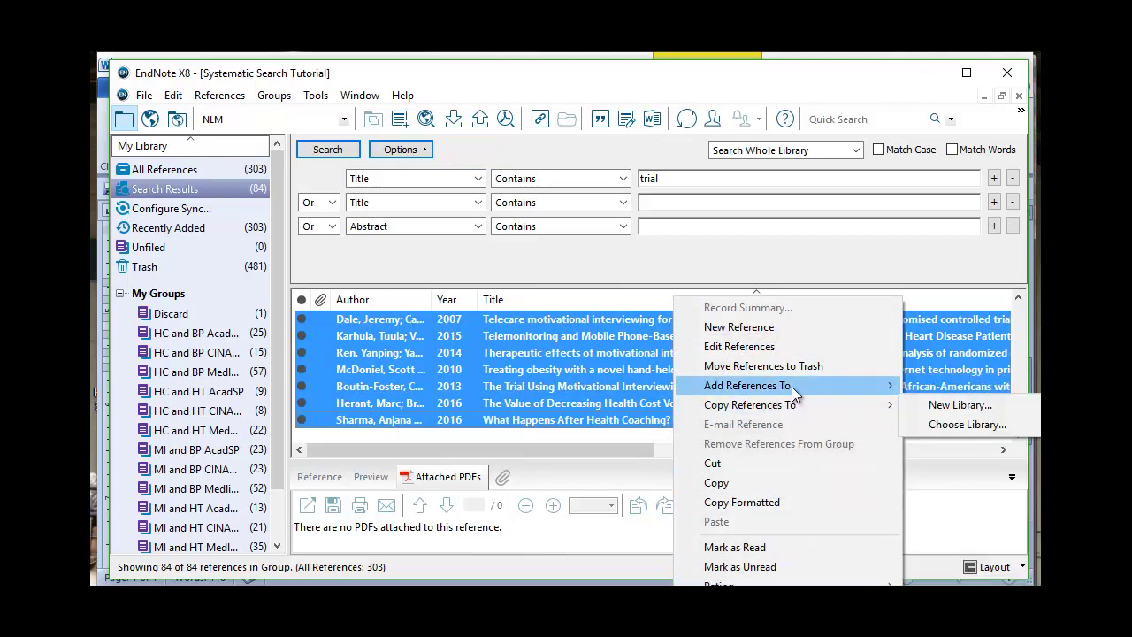
{"action": "mouse_move", "coordinate": [792, 387]}
{"action": "left_click", "coordinate": [998, 385]}
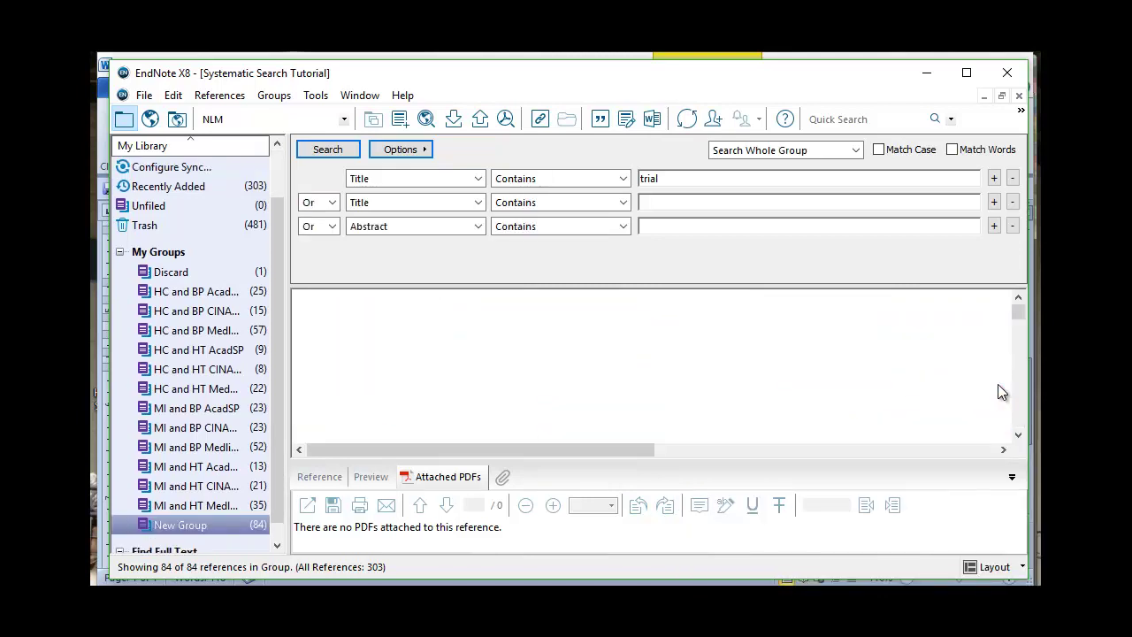
Rename the new group to a_Trials, then show All References again
{"action": "left_click", "coordinate": [181, 528]}
{"action": "right_click", "coordinate": [181, 528]}
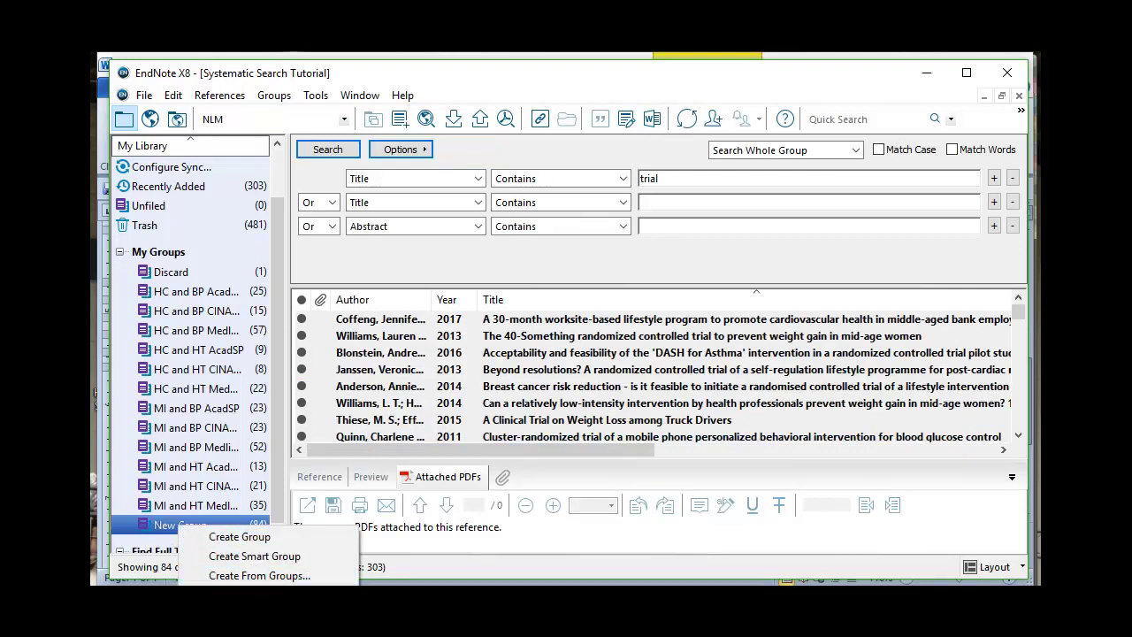
{"action": "left_click", "coordinate": [250, 595]}
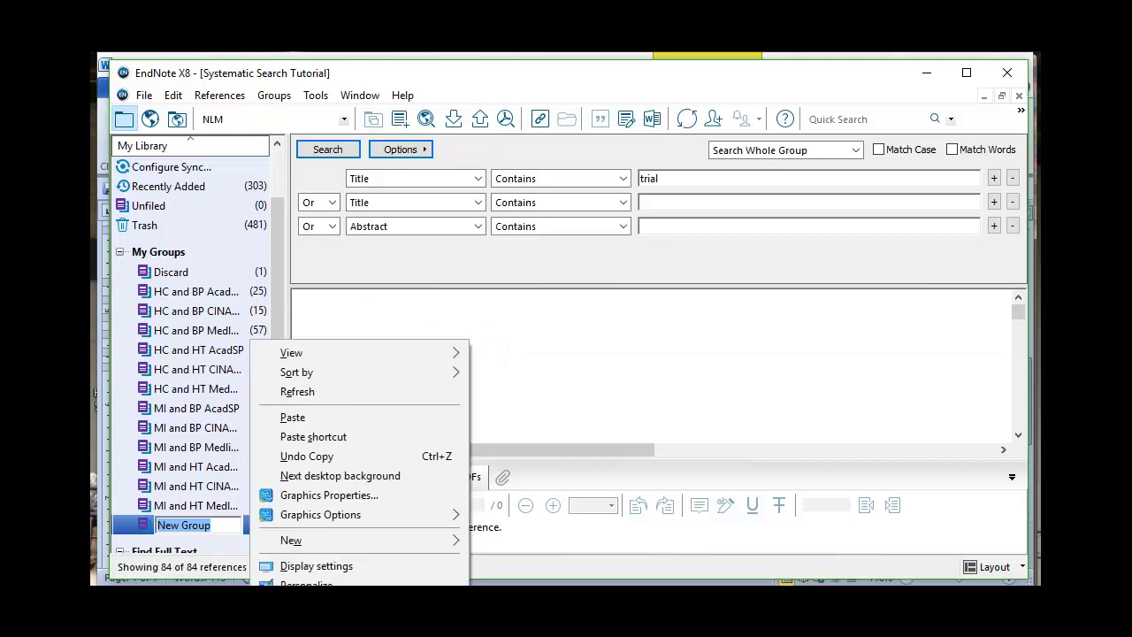
{"action": "key", "text": "Return"}
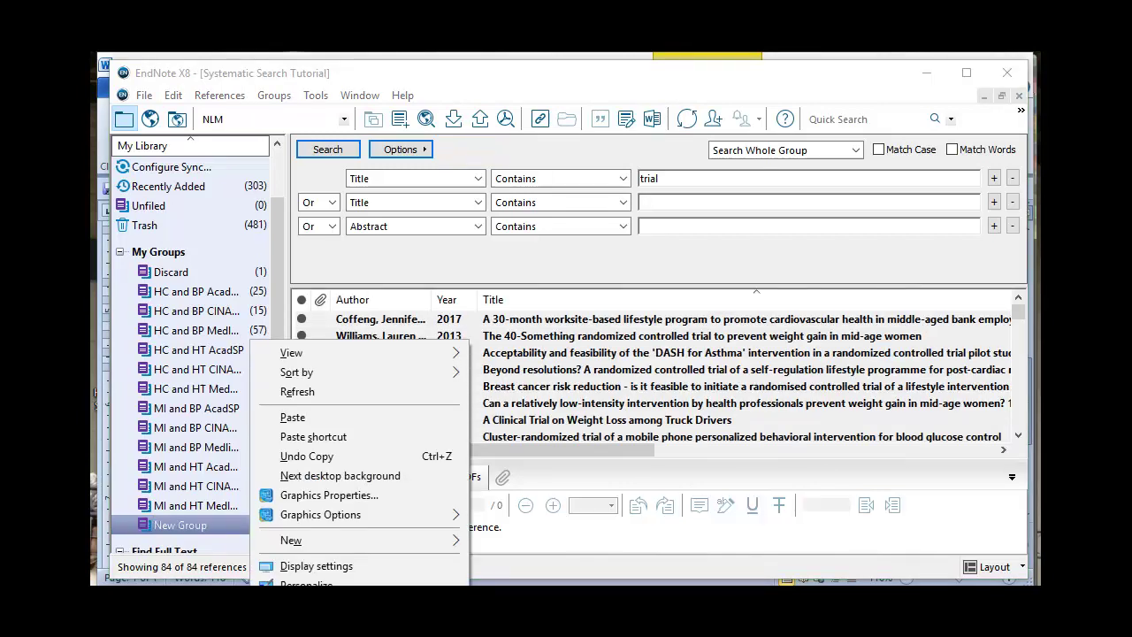
{"action": "left_click", "coordinate": [199, 526]}
{"action": "right_click", "coordinate": [199, 526]}
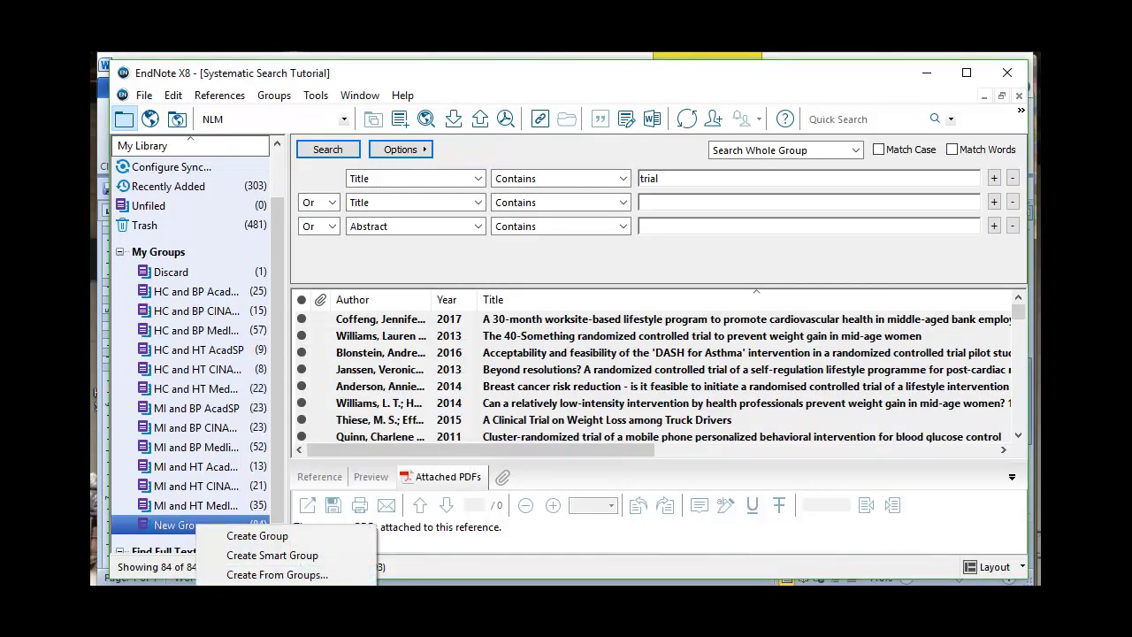
{"action": "left_click", "coordinate": [255, 536]}
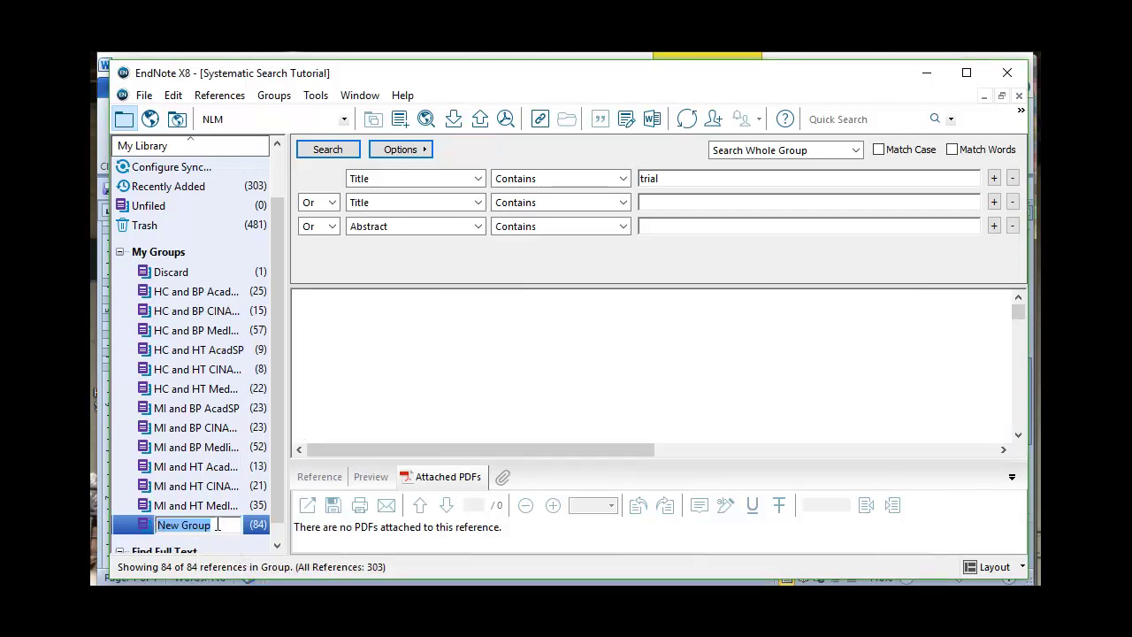
{"action": "type", "text": "a"}
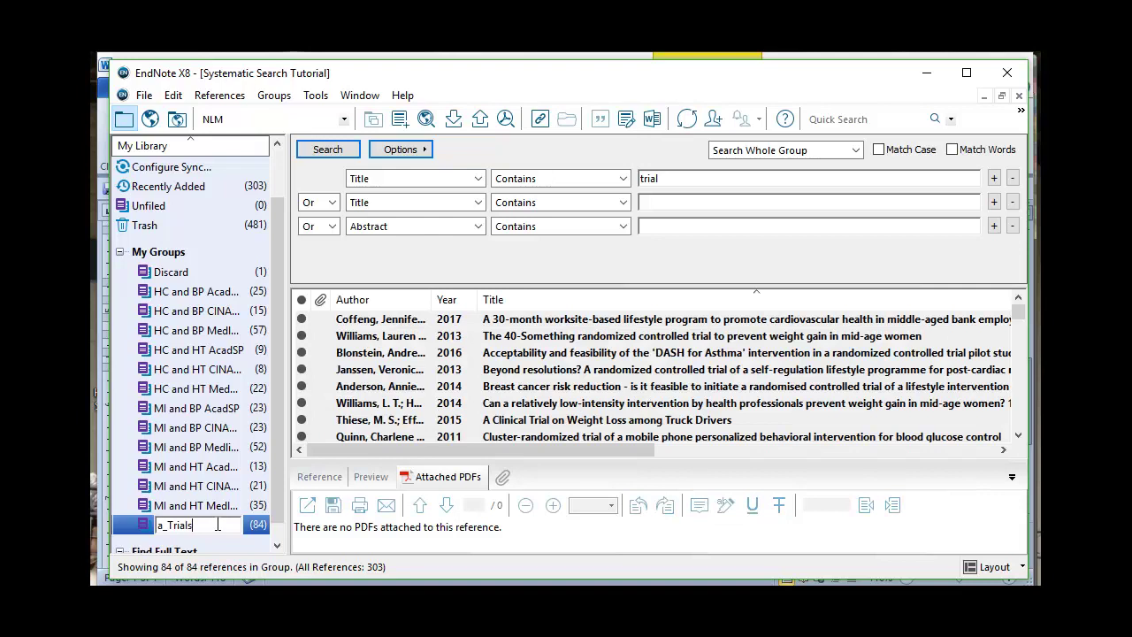
{"action": "type", "text": "_Trials"}
{"action": "key", "text": "Return"}
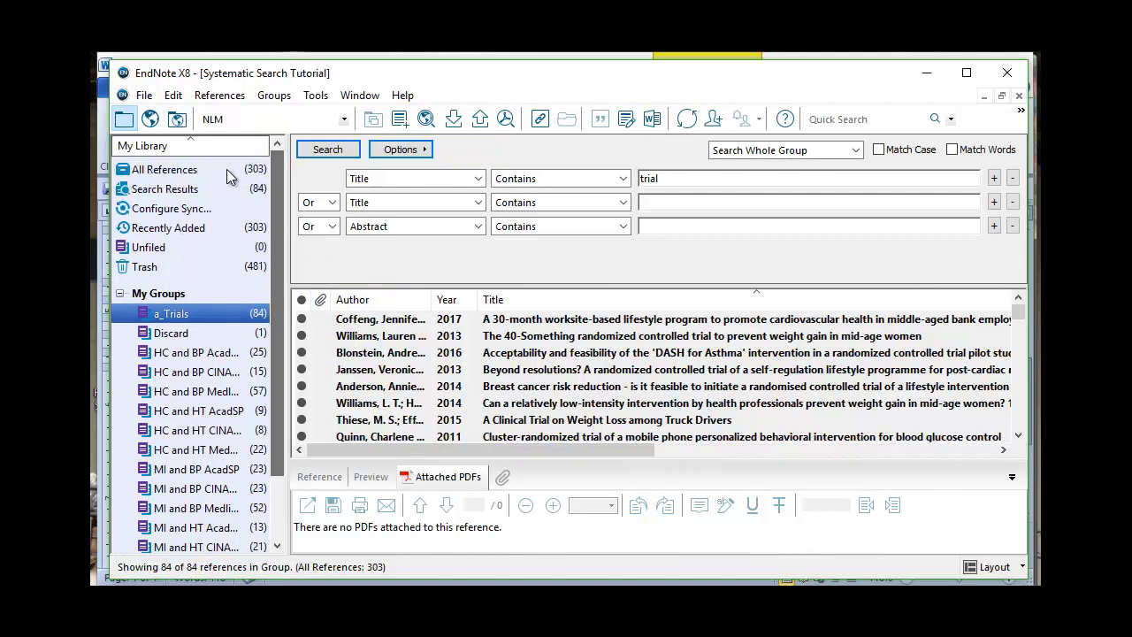
{"action": "left_click", "coordinate": [226, 170]}
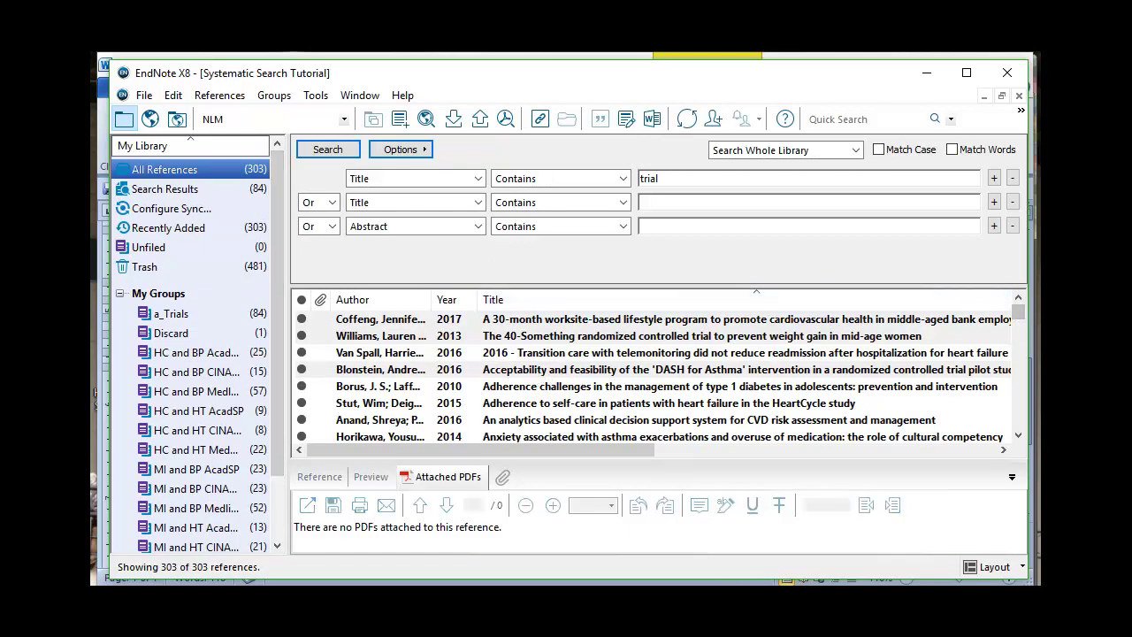
Add a new criteria table row labelled Include (preliminary)
{"action": "key", "text": "alt+Tab"}
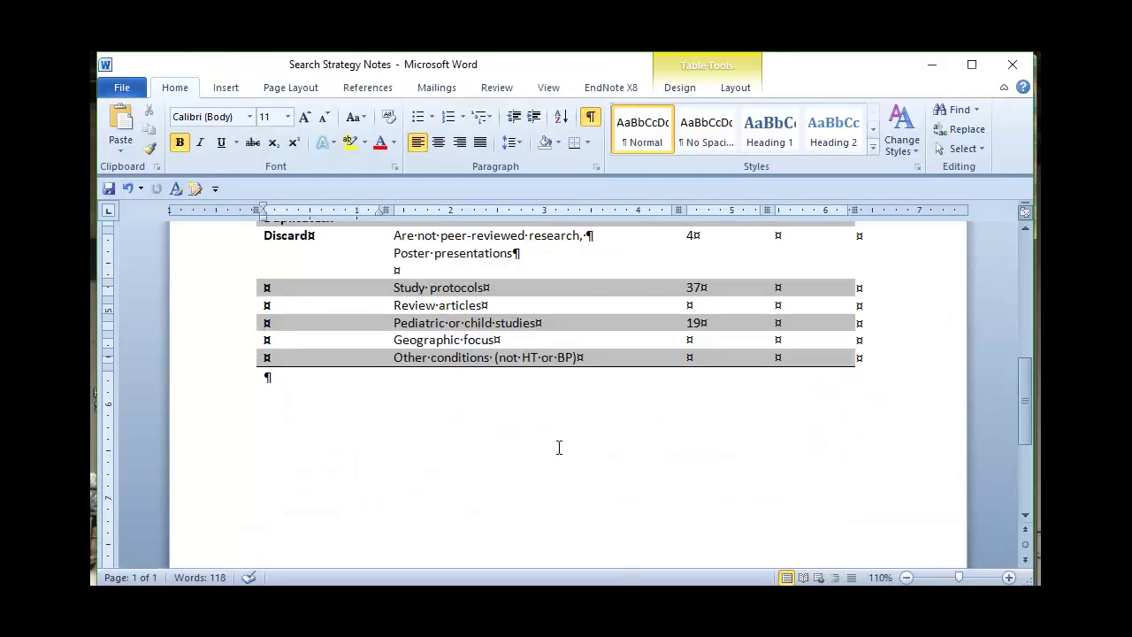
{"action": "left_click", "coordinate": [601, 357]}
{"action": "key", "text": "Tab"}
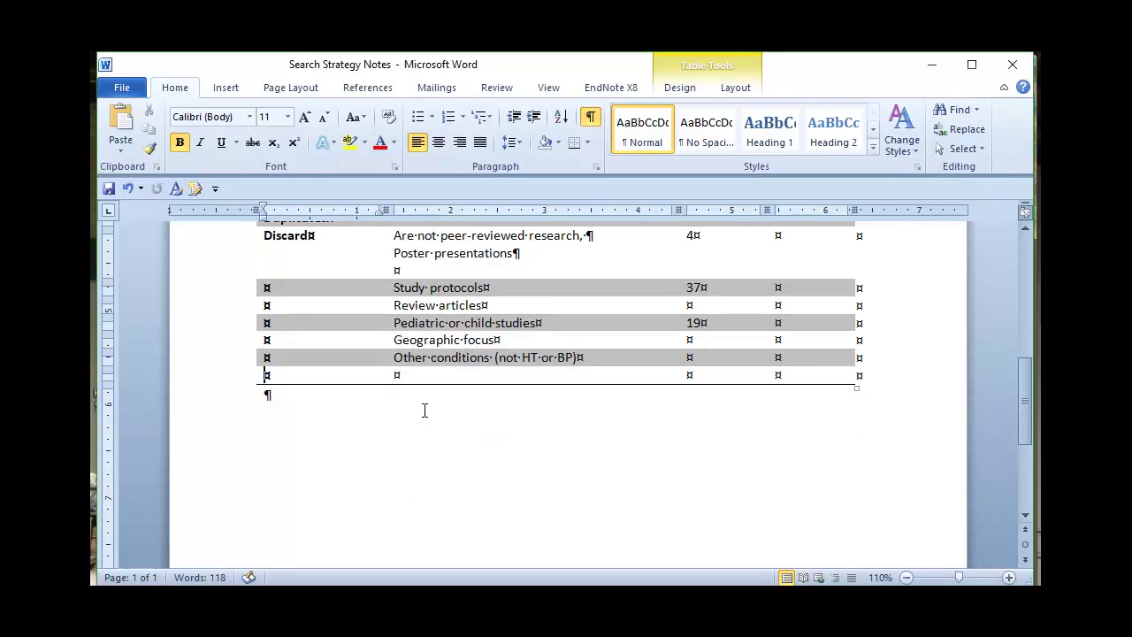
{"action": "type", "text": "INclud"}
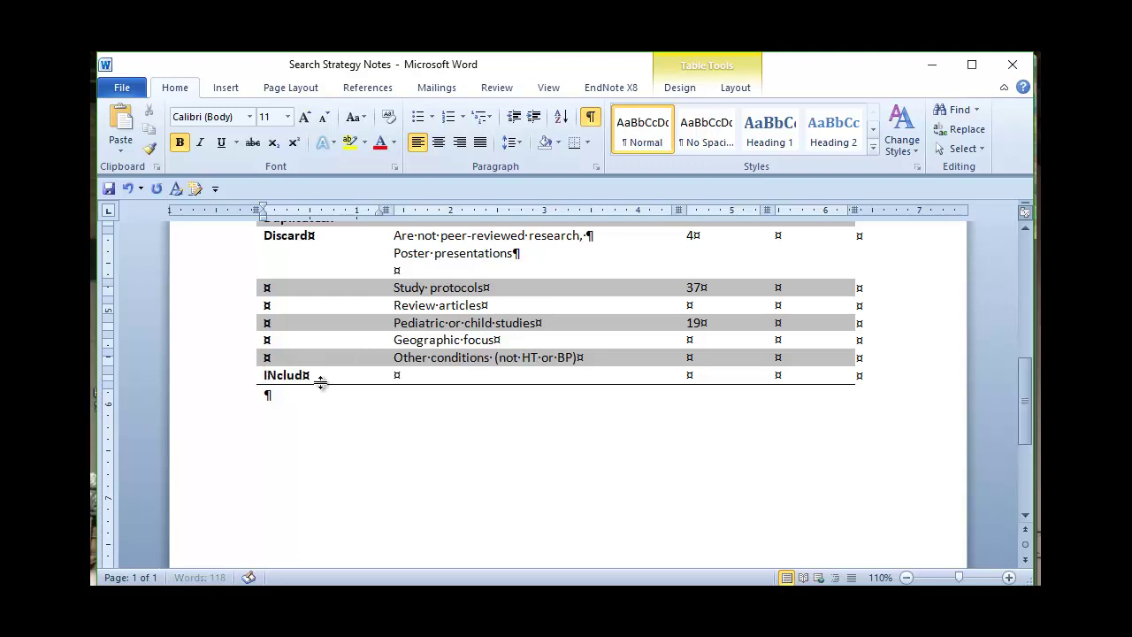
{"action": "type", "text": "l"}
{"action": "type", "text": "preliminary"}
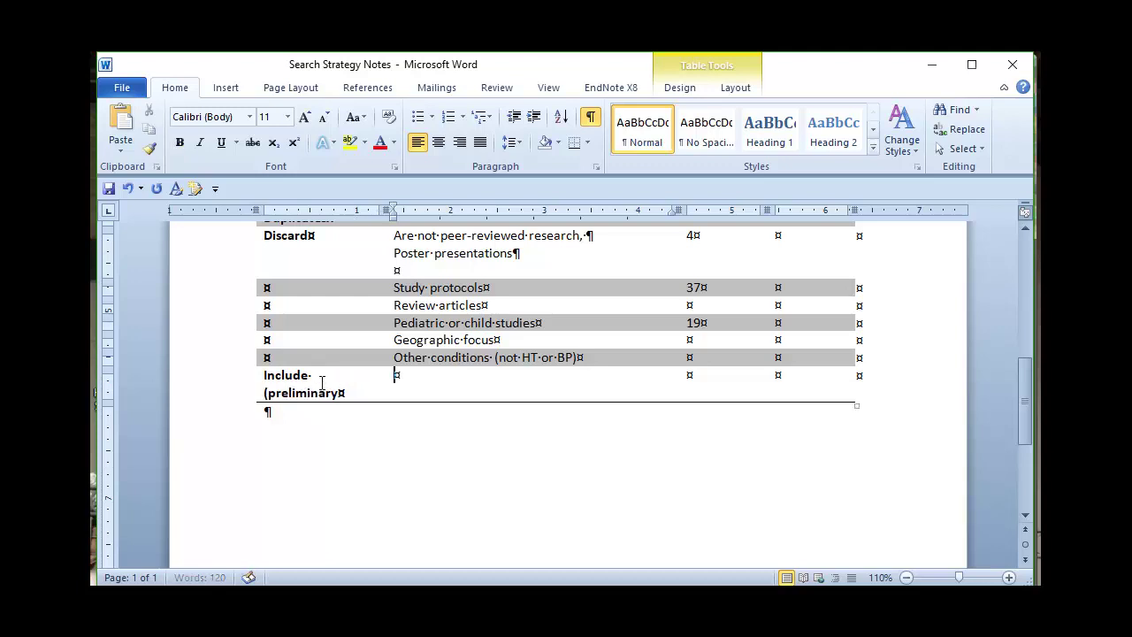
{"action": "left_click", "coordinate": [352, 393]}
{"action": "type", "text": ")"}
Fill in criterion Has word 'trial' in title and count 84, then add a blank row
{"action": "key", "text": "Tab"}
{"action": "type", "text": "Has word T"}
{"action": "key", "text": "BackSpace"}
{"action": "type", "text": "'tri"}
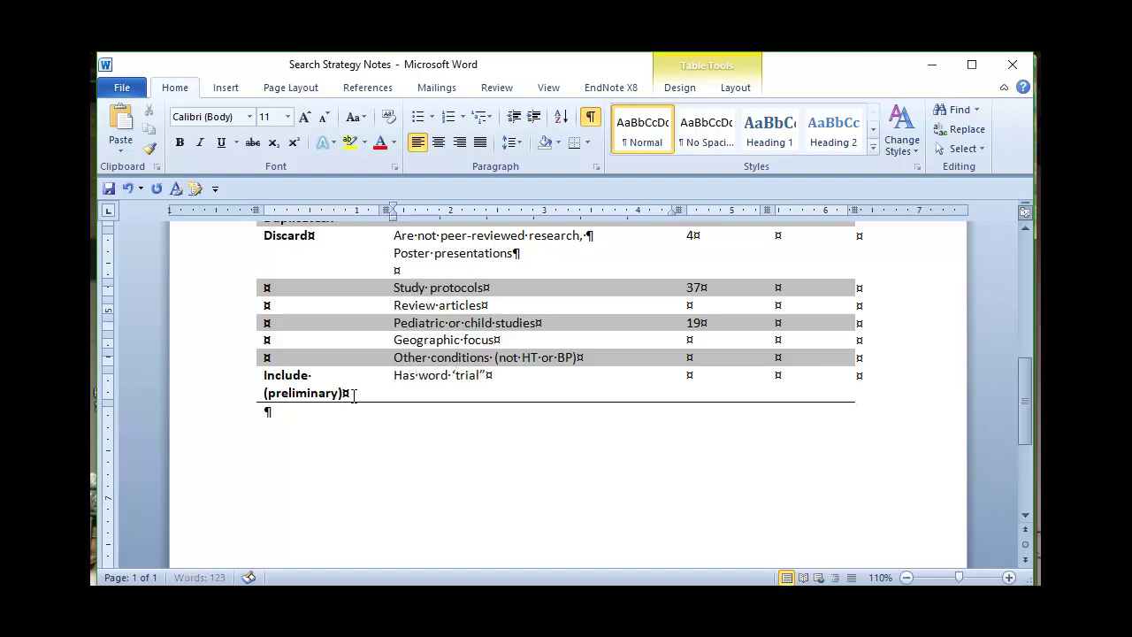
{"action": "type", "text": "a"}
{"action": "type", "text": "l' in title"}
{"action": "key", "text": "Tab"}
{"action": "type", "text": "84"}
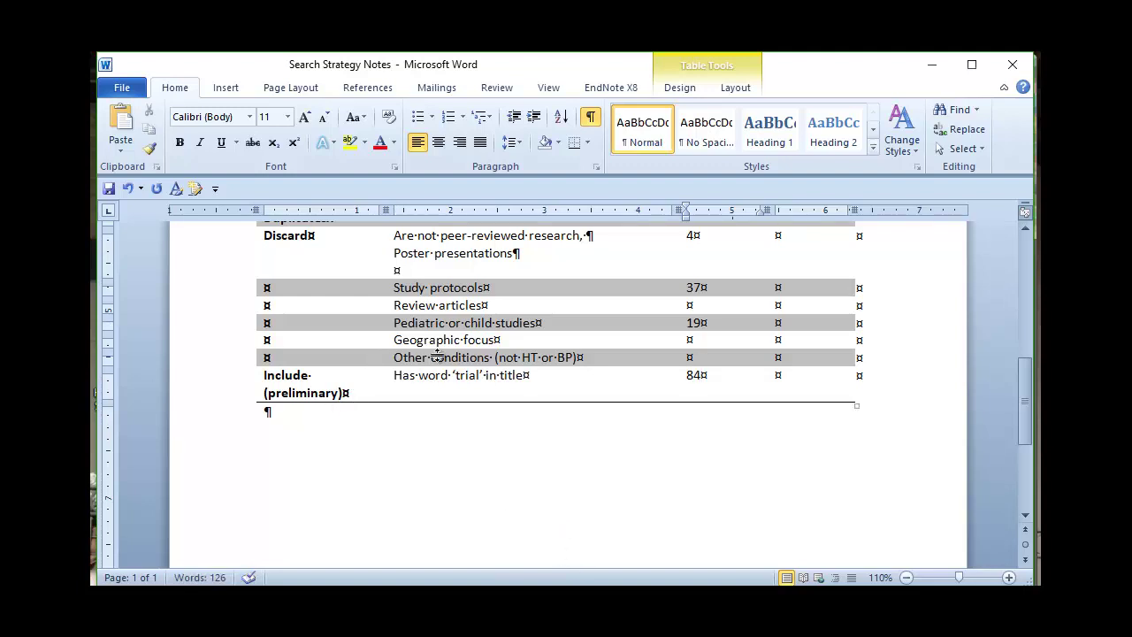
{"action": "key", "text": "Tab"}
{"action": "key", "text": "Tab"}
{"action": "key", "text": "Tab"}
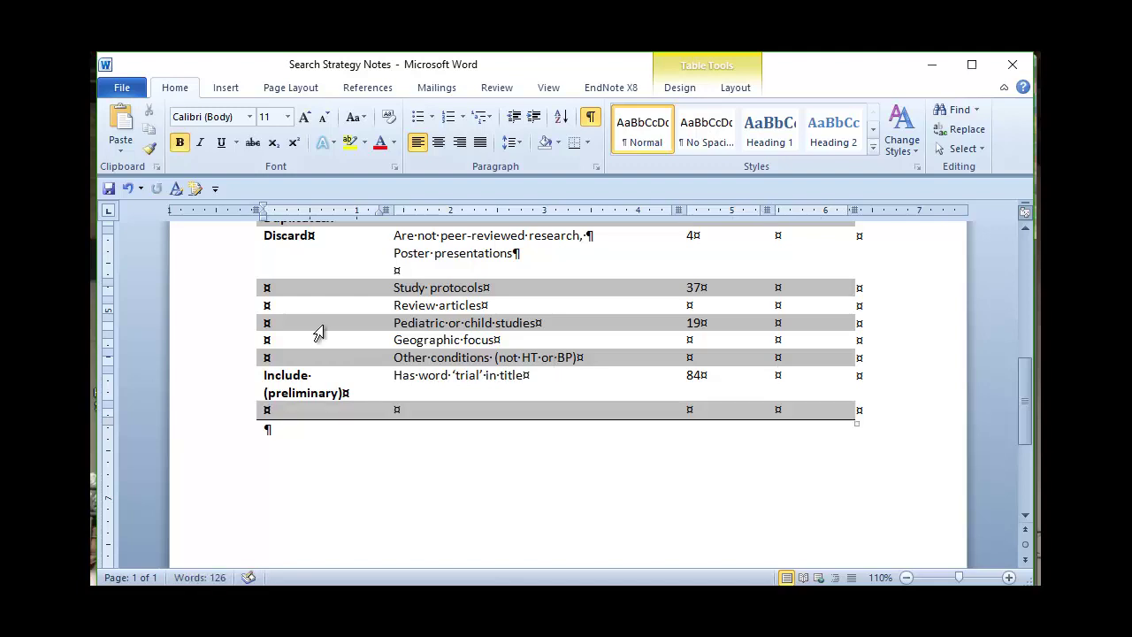
Save the Search Strategy Notes document
{"action": "left_click", "coordinate": [126, 88]}
{"action": "left_click", "coordinate": [144, 113]}
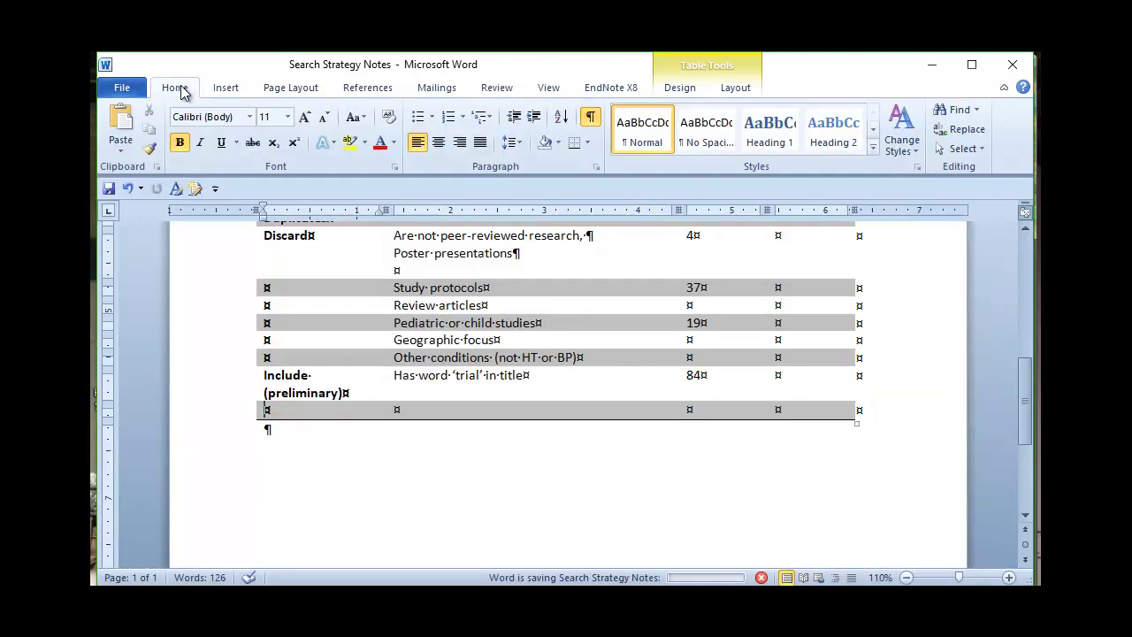
{"action": "key", "text": "alt+Tab"}
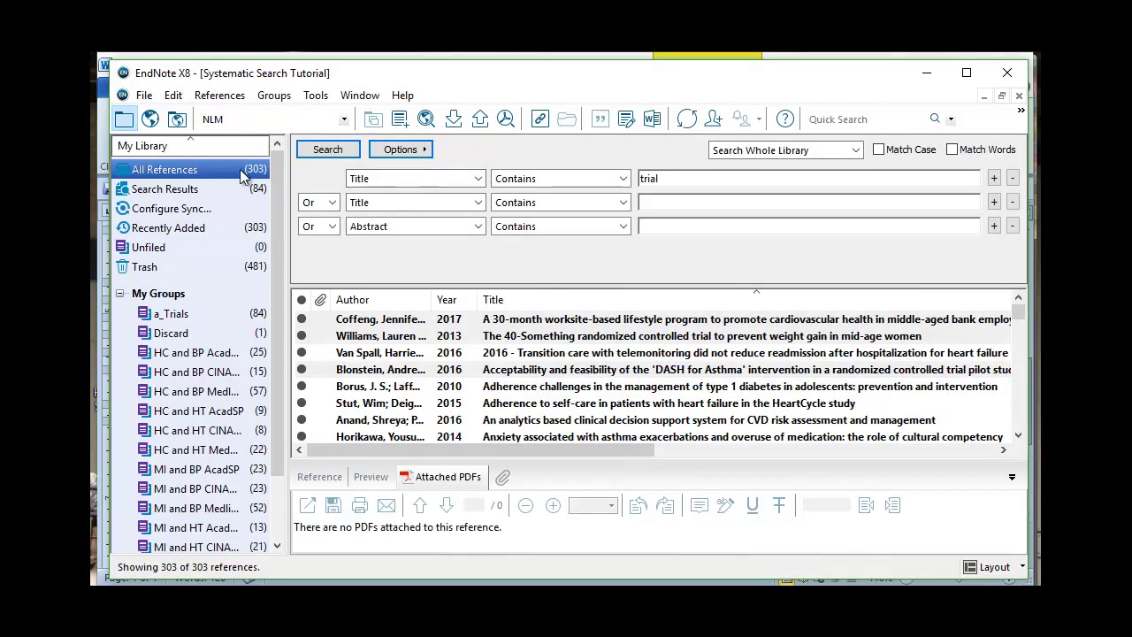
Trash the single remaining Discard reference and return to All References, now 302
{"action": "left_click", "coordinate": [204, 338]}
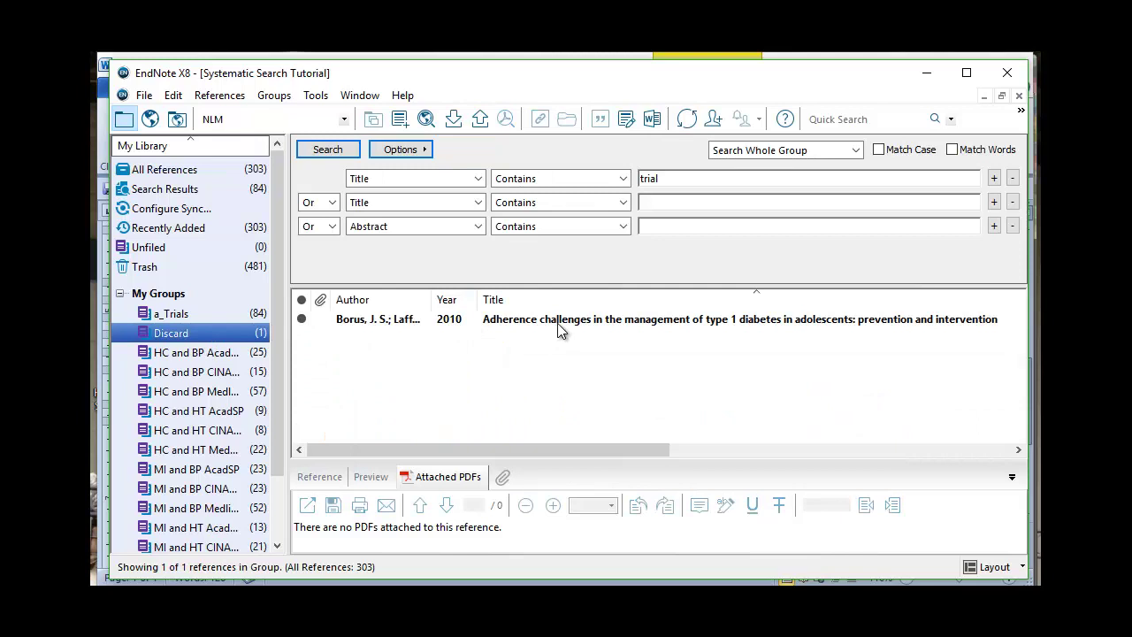
{"action": "left_click", "coordinate": [362, 319]}
{"action": "right_click", "coordinate": [355, 314]}
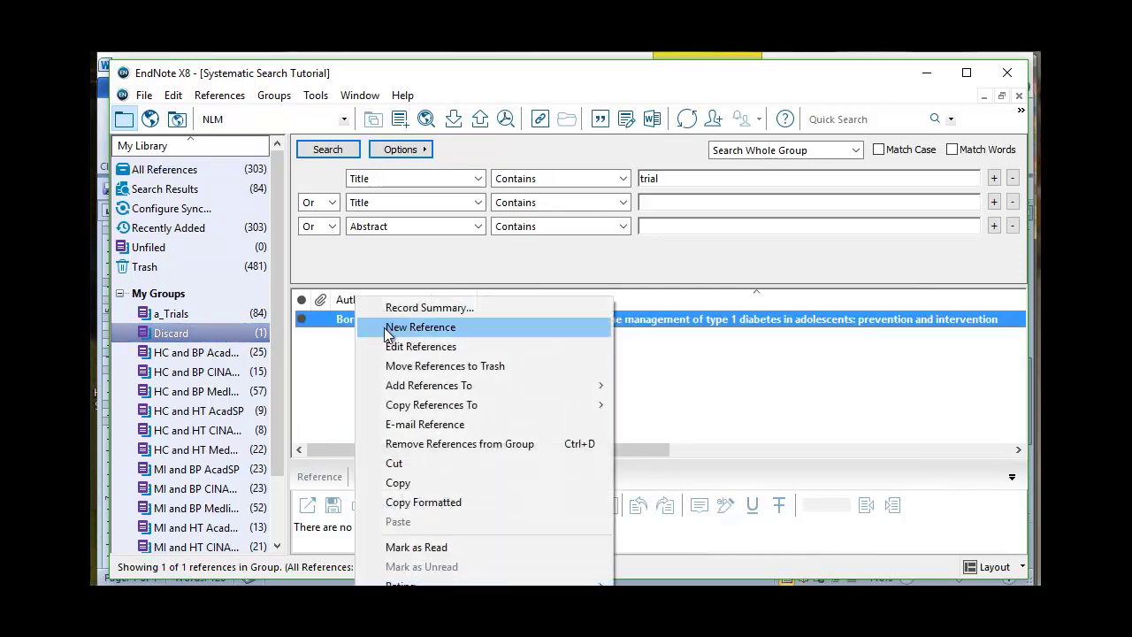
{"action": "left_click", "coordinate": [417, 366]}
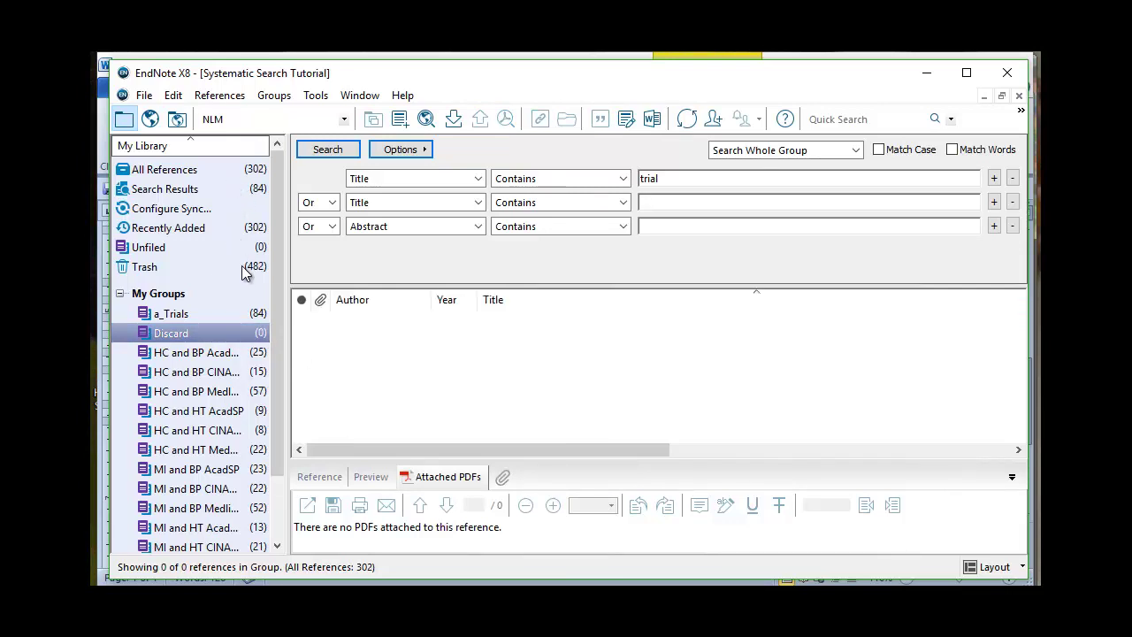
{"action": "left_click", "coordinate": [254, 173]}
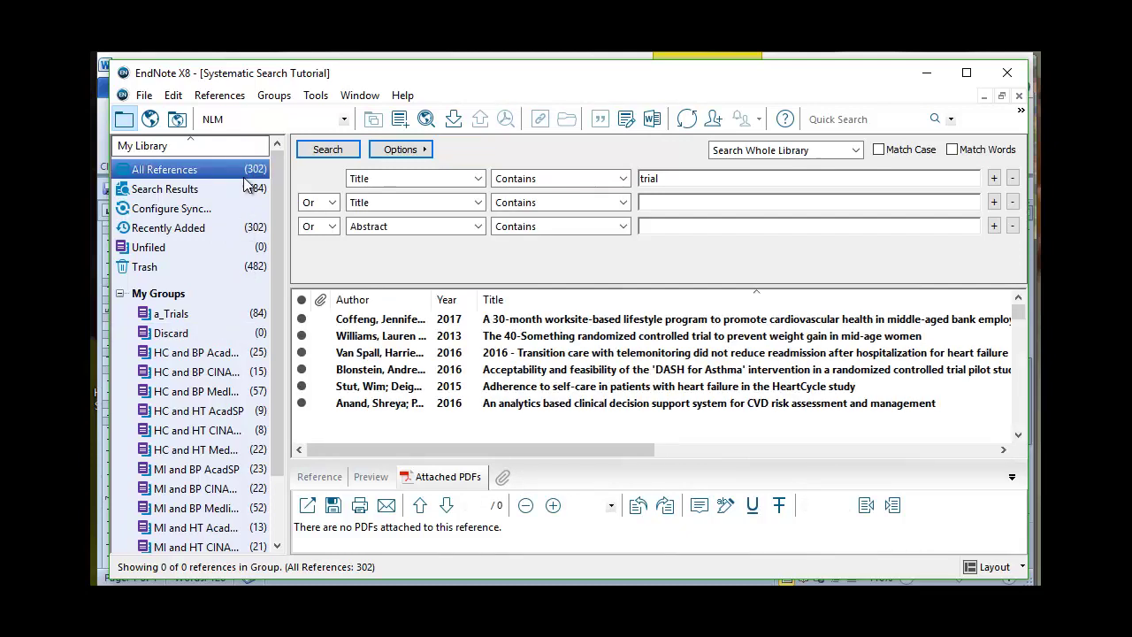
{"action": "left_click", "coordinate": [239, 189]}
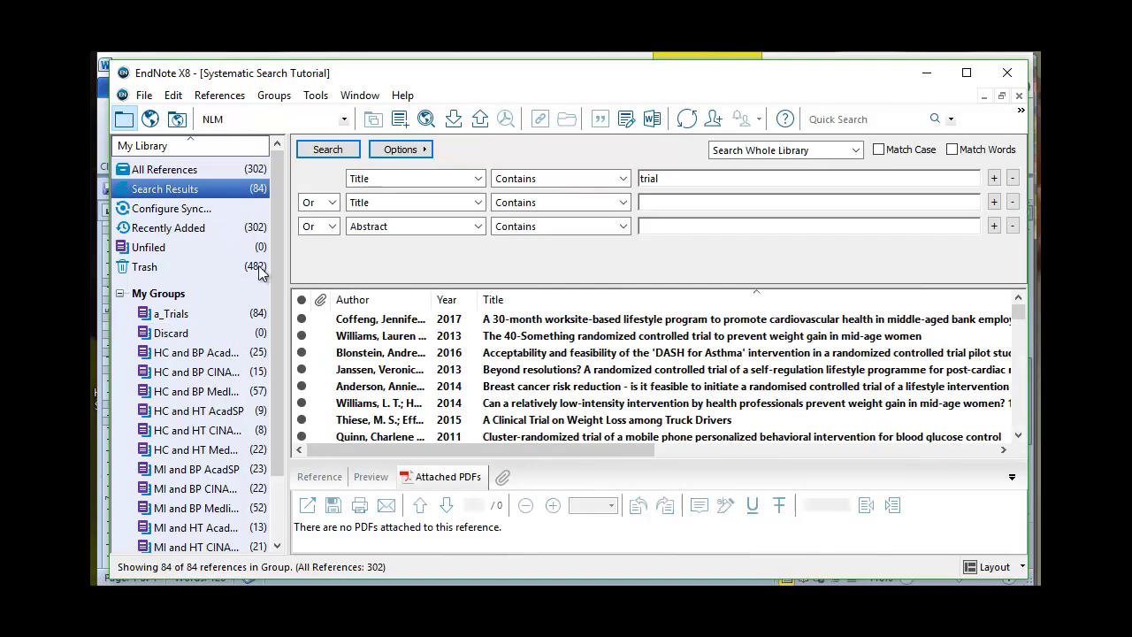
{"action": "left_click", "coordinate": [253, 173]}
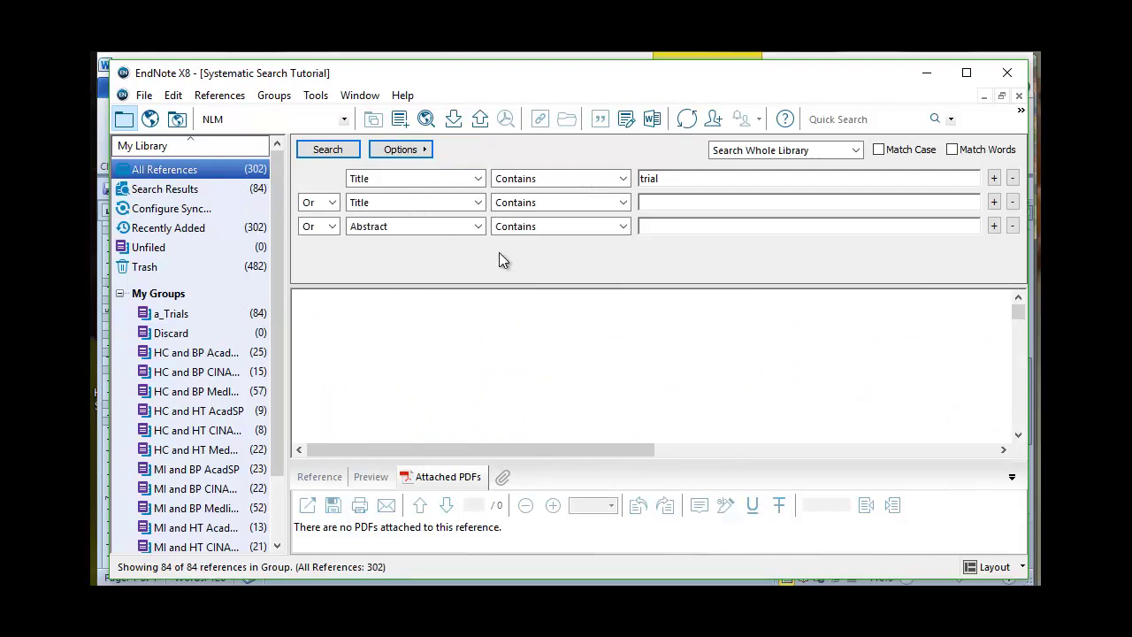
{"action": "left_click", "coordinate": [1022, 314]}
{"action": "left_click_drag", "start_coordinate": [1022, 314], "coordinate": [1022, 320]}
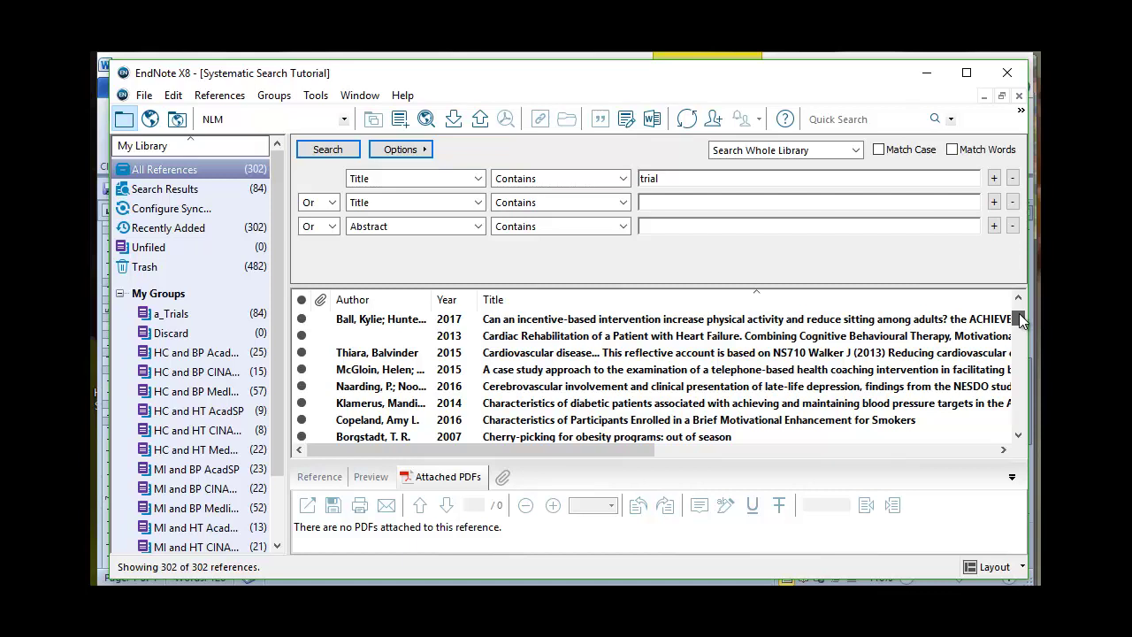
{"action": "left_click_drag", "start_coordinate": [1022, 320], "coordinate": [1022, 322]}
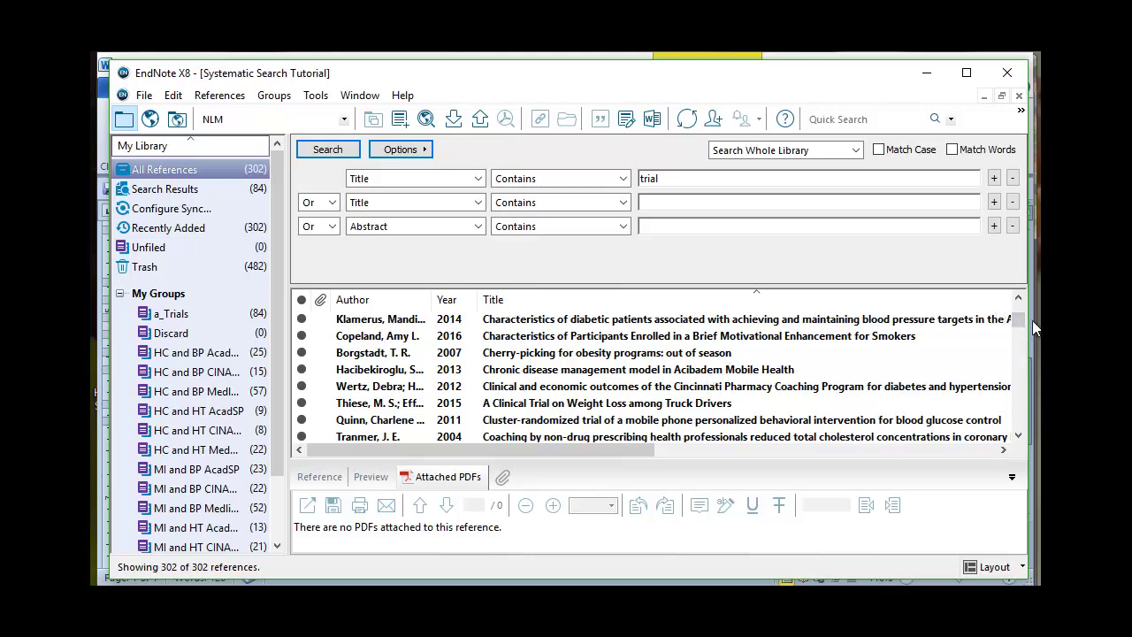
{"action": "key", "text": "Down"}
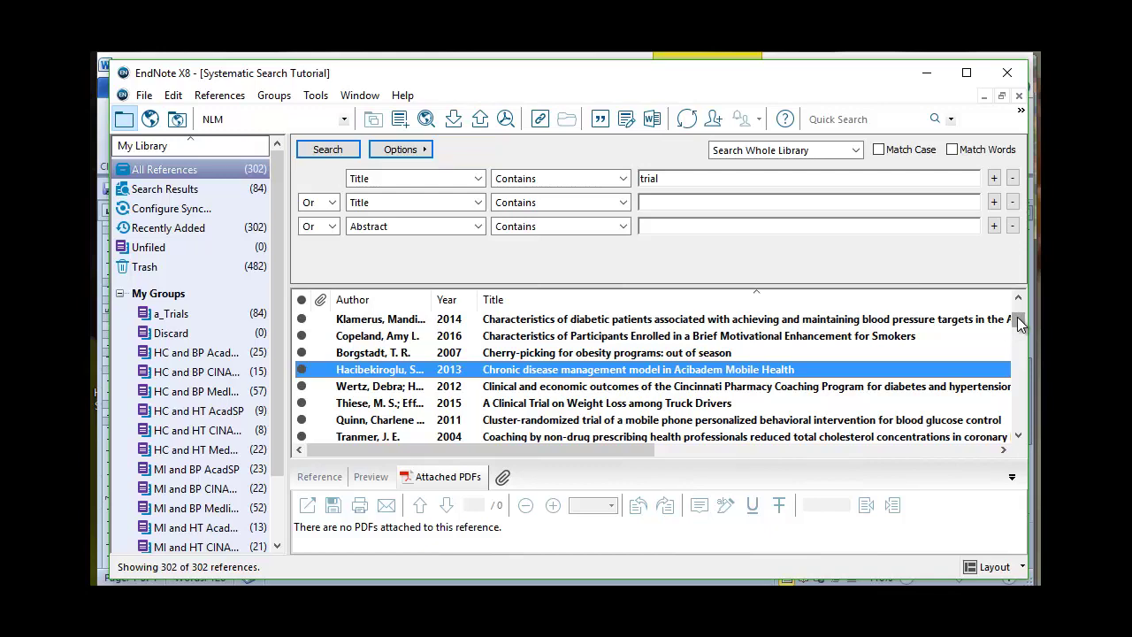
{"action": "left_click_drag", "start_coordinate": [1017, 317], "coordinate": [1019, 336]}
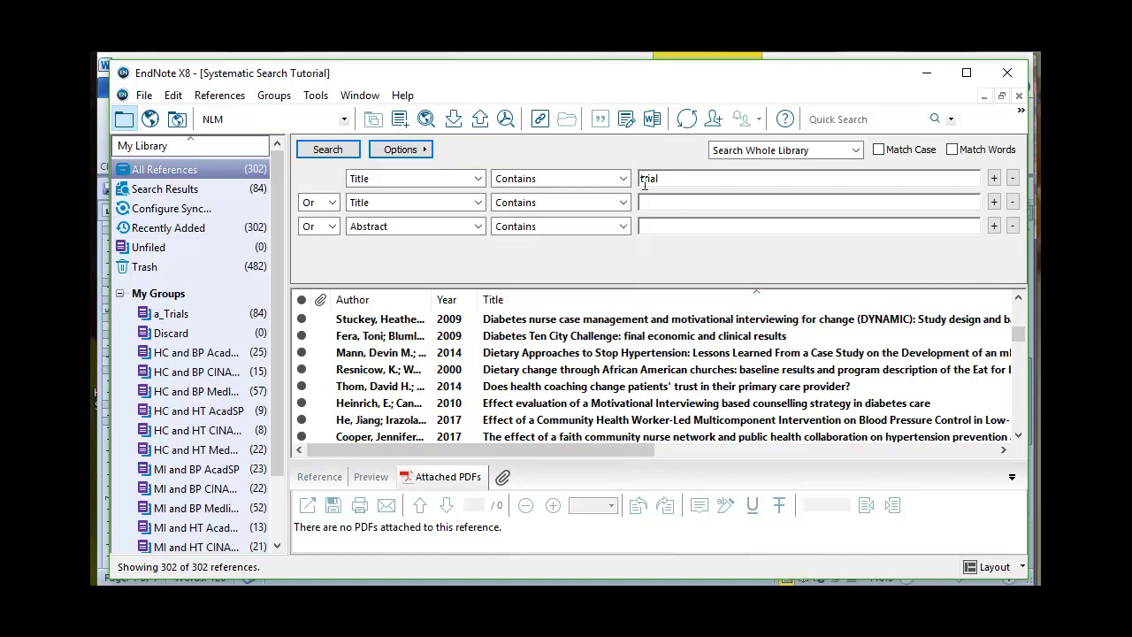
Replace 'trial' with 'asthma' in the Title search and run it, finding two references
{"action": "left_click_drag", "start_coordinate": [670, 179], "coordinate": [619, 183]}
{"action": "type", "text": "asthma"}
{"action": "left_click", "coordinate": [322, 150]}
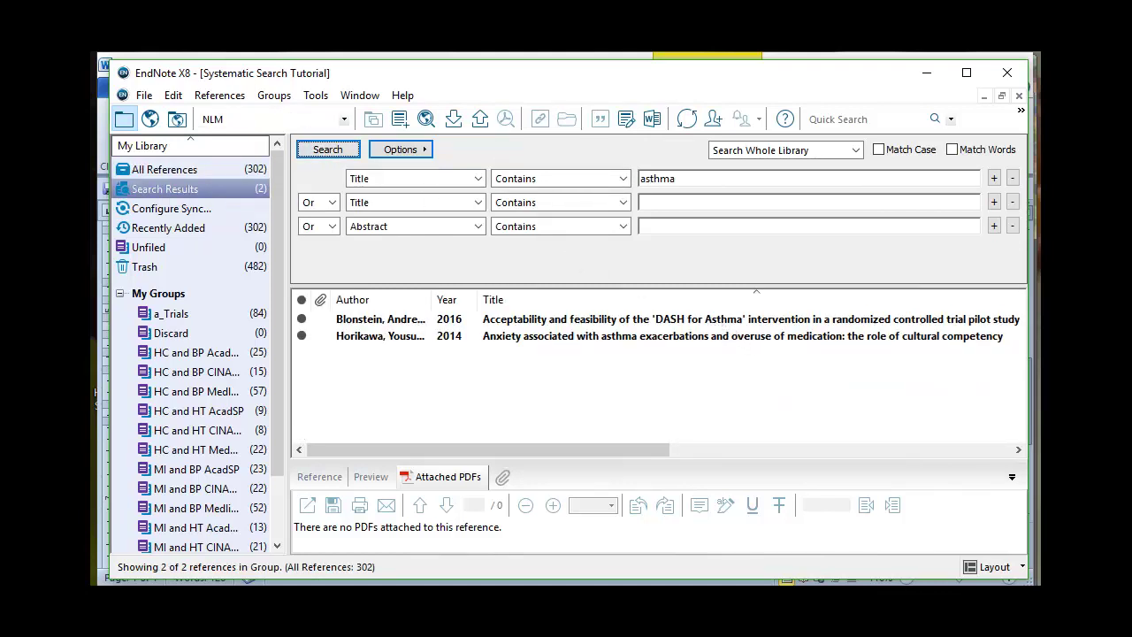
Move both asthma references to the Trash, leaving 300 in the library
{"action": "left_click", "coordinate": [520, 325]}
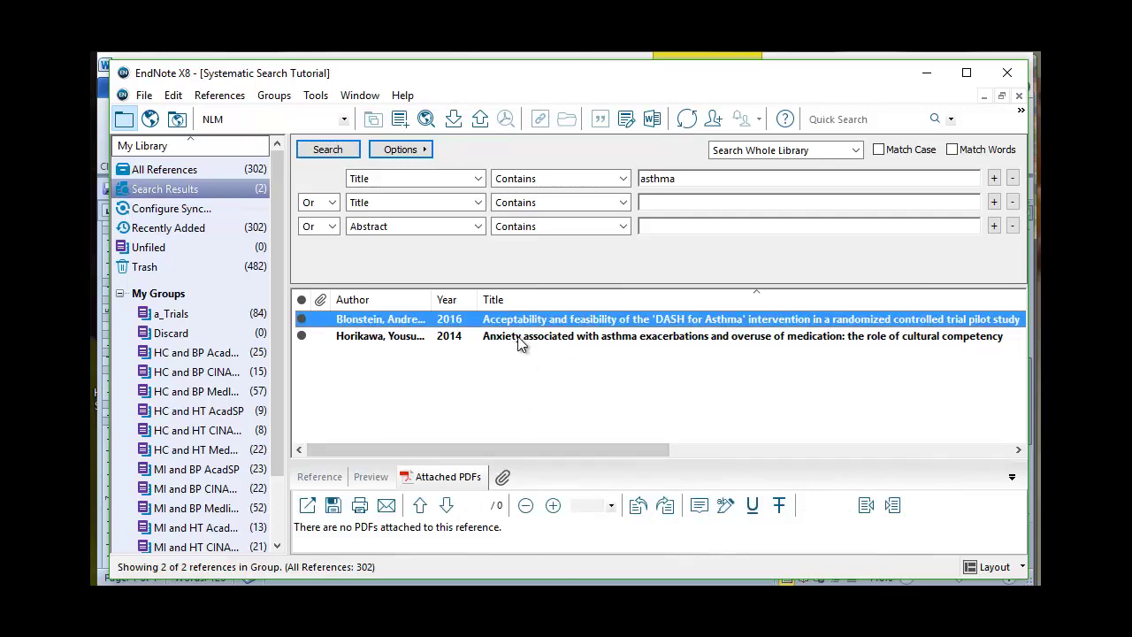
{"action": "left_click", "coordinate": [518, 339], "text": "shift"}
{"action": "right_click", "coordinate": [517, 338]}
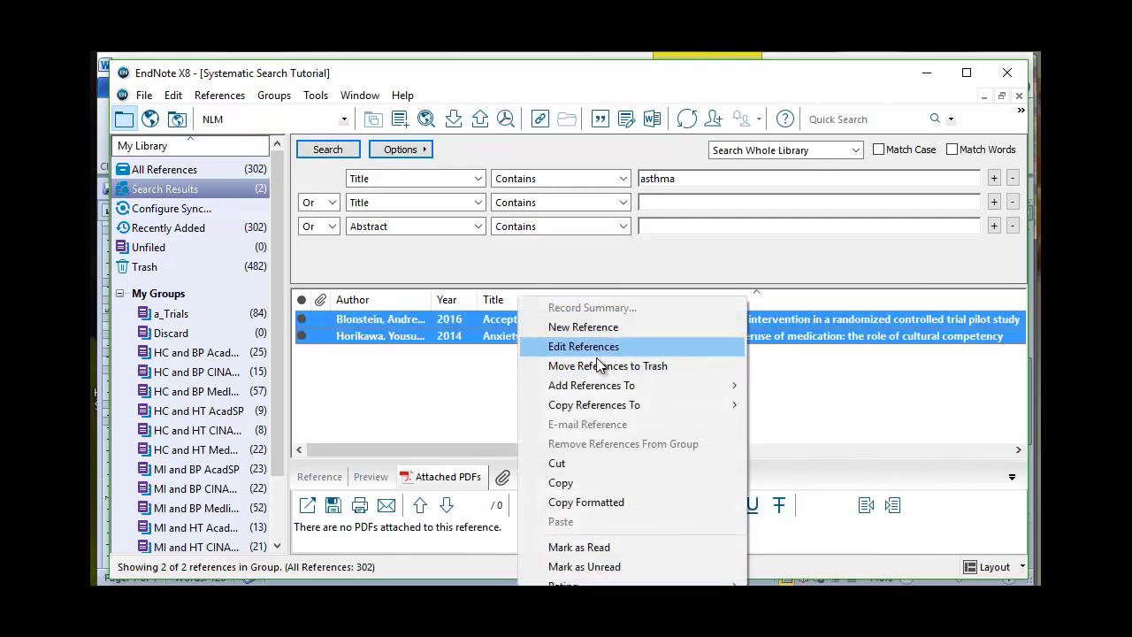
{"action": "left_click", "coordinate": [596, 366]}
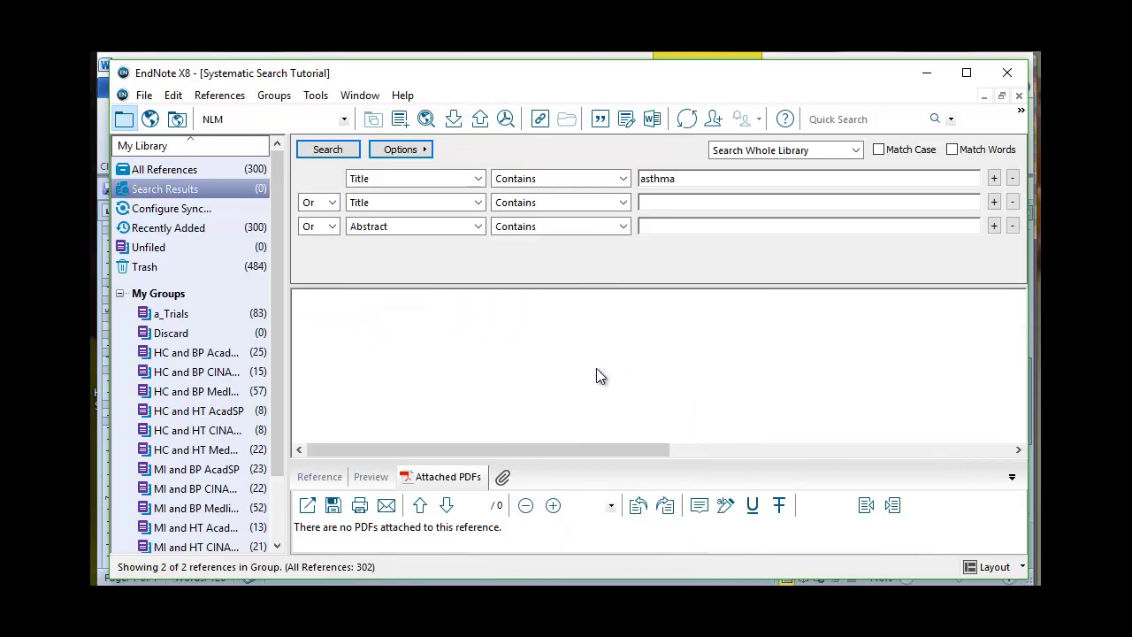
In the Word table, enter 2 for Other conditions and move the Include row's 84 to the last column
{"action": "key", "text": "alt+Tab"}
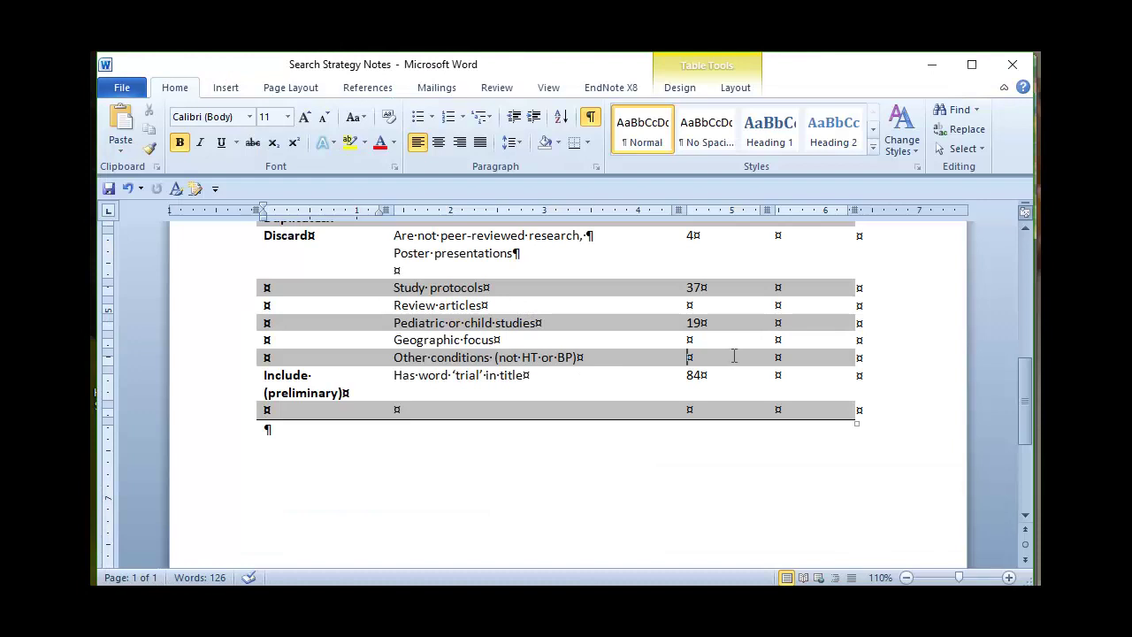
{"action": "type", "text": "2"}
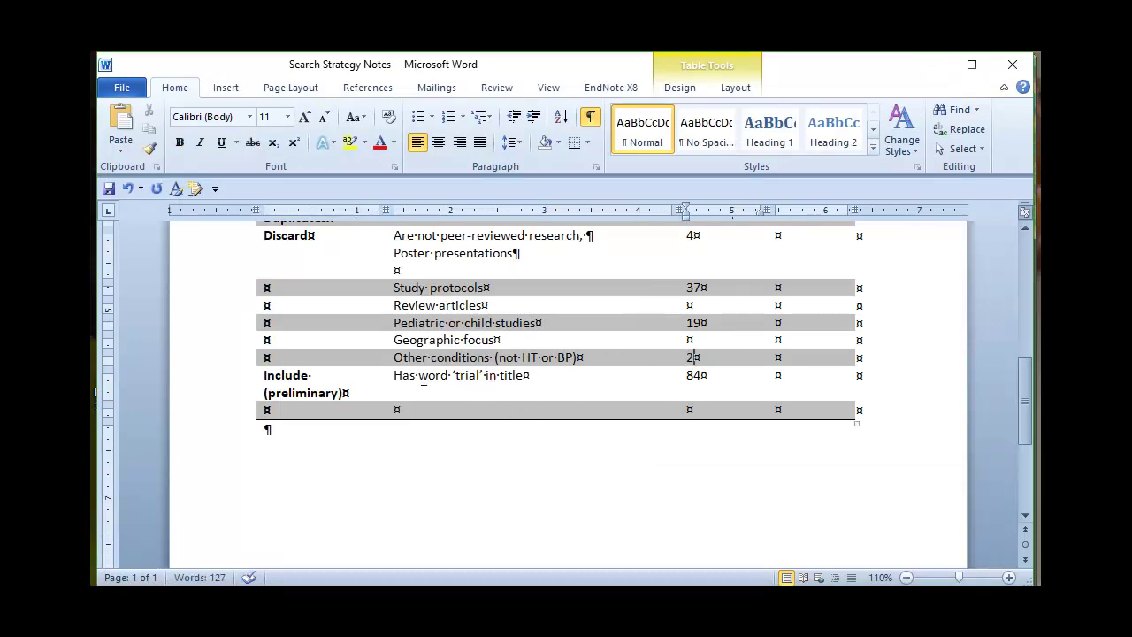
{"action": "left_click", "coordinate": [228, 387]}
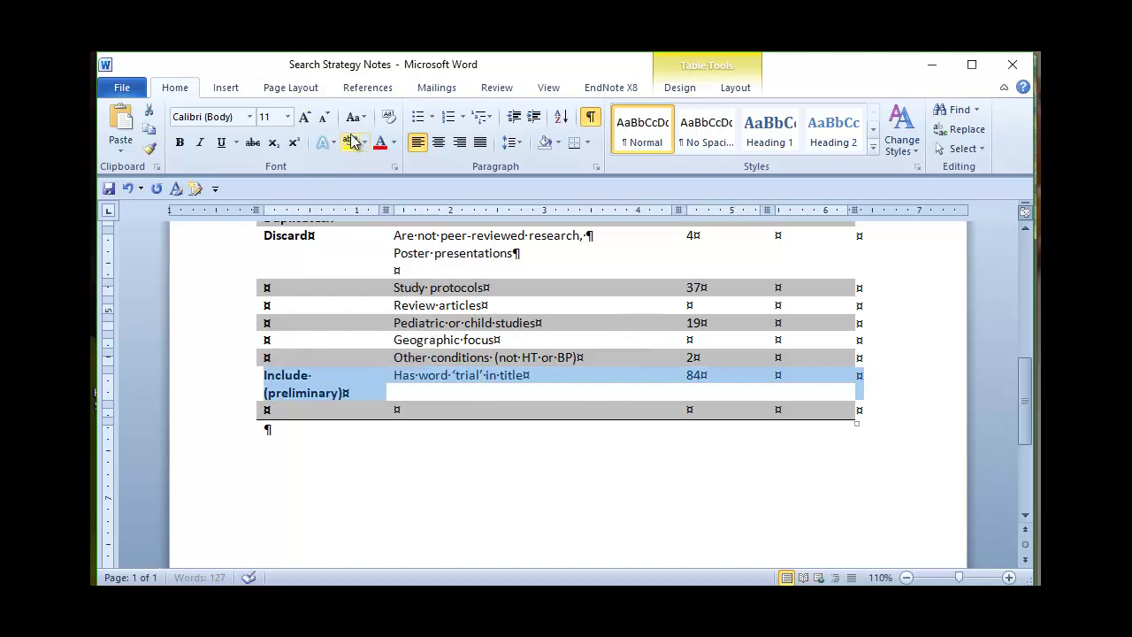
{"action": "left_click", "coordinate": [819, 377]}
{"action": "type", "text": "84"}
{"action": "left_click", "coordinate": [729, 379]}
{"action": "key", "text": "BackSpace"}
{"action": "key", "text": "BackSpace"}
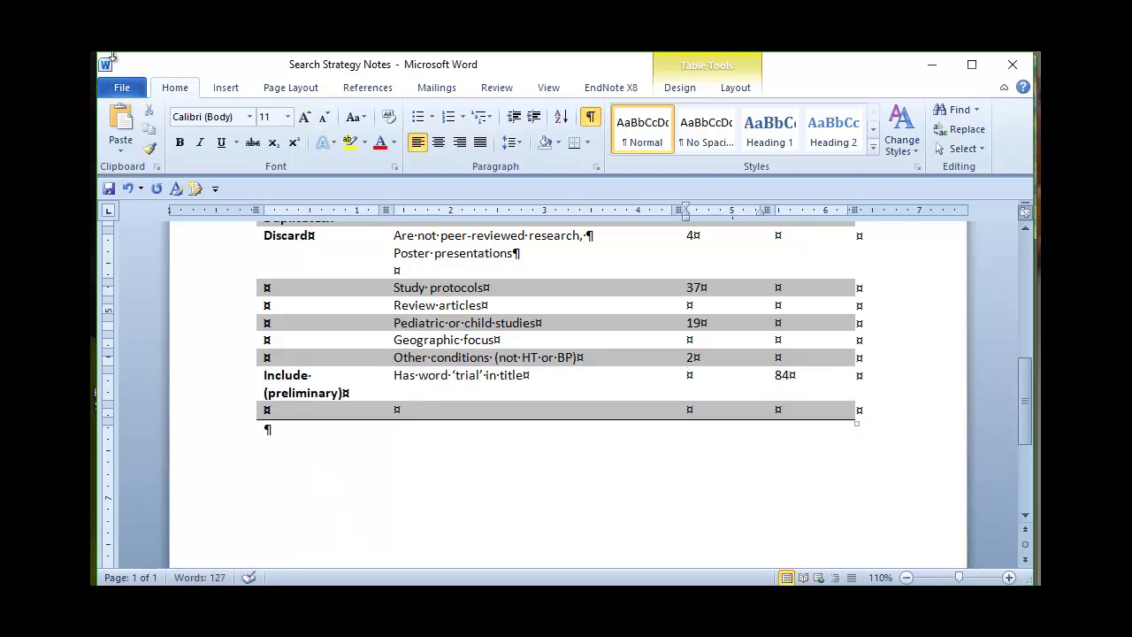
{"action": "key", "text": "alt+Tab"}
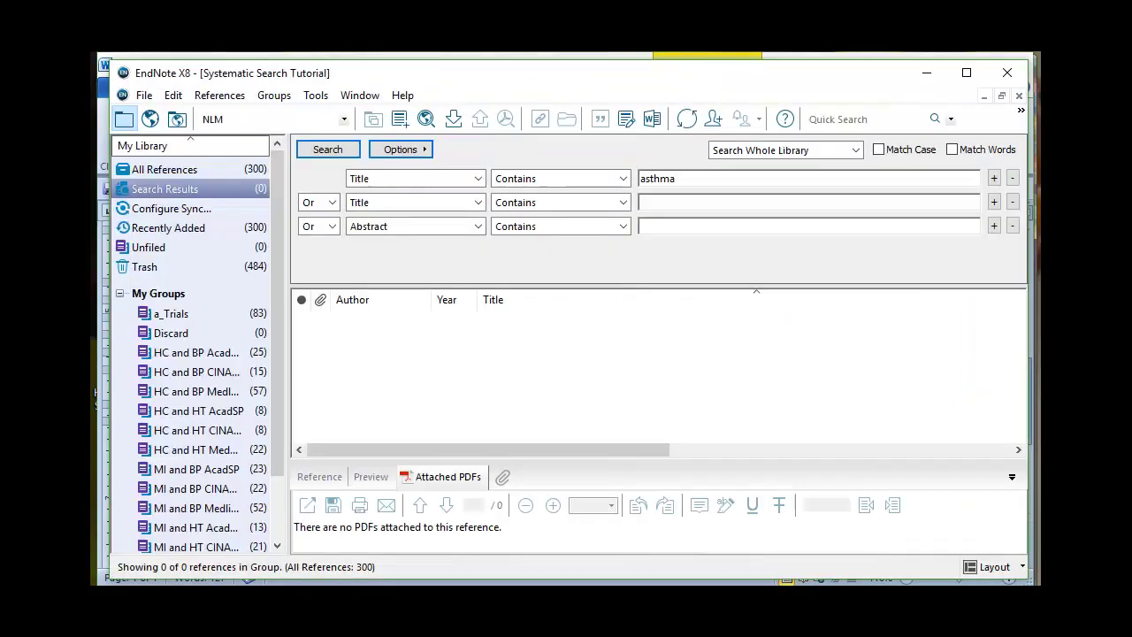
Show all references and set the first search row to Any Field contains 'pregnant'
{"action": "left_click", "coordinate": [232, 172]}
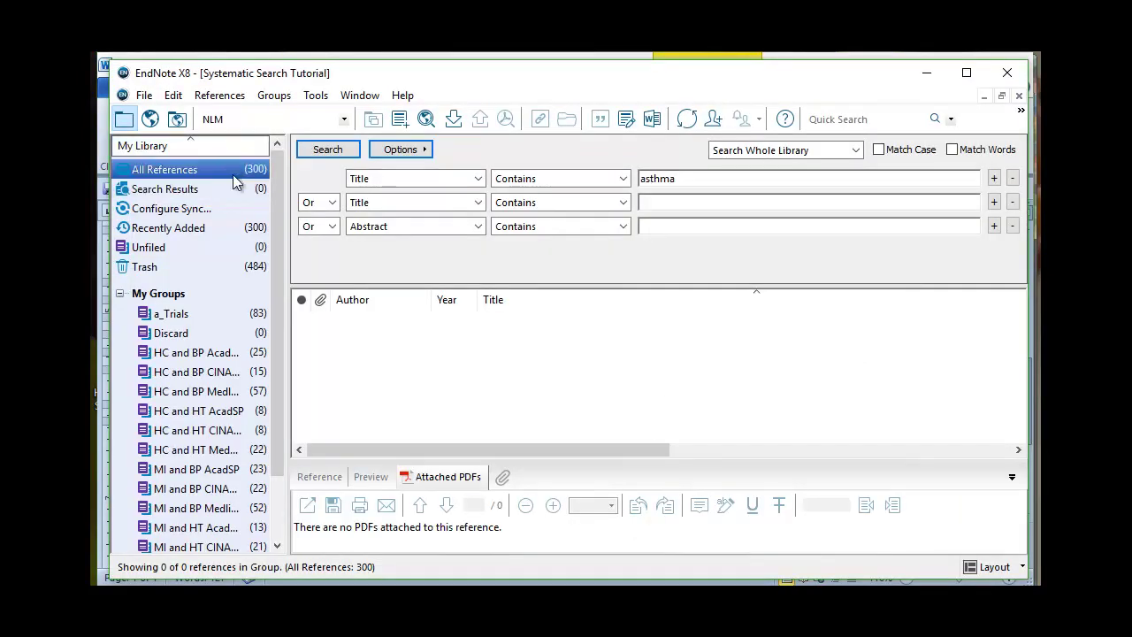
{"action": "left_click_drag", "start_coordinate": [676, 179], "coordinate": [635, 185]}
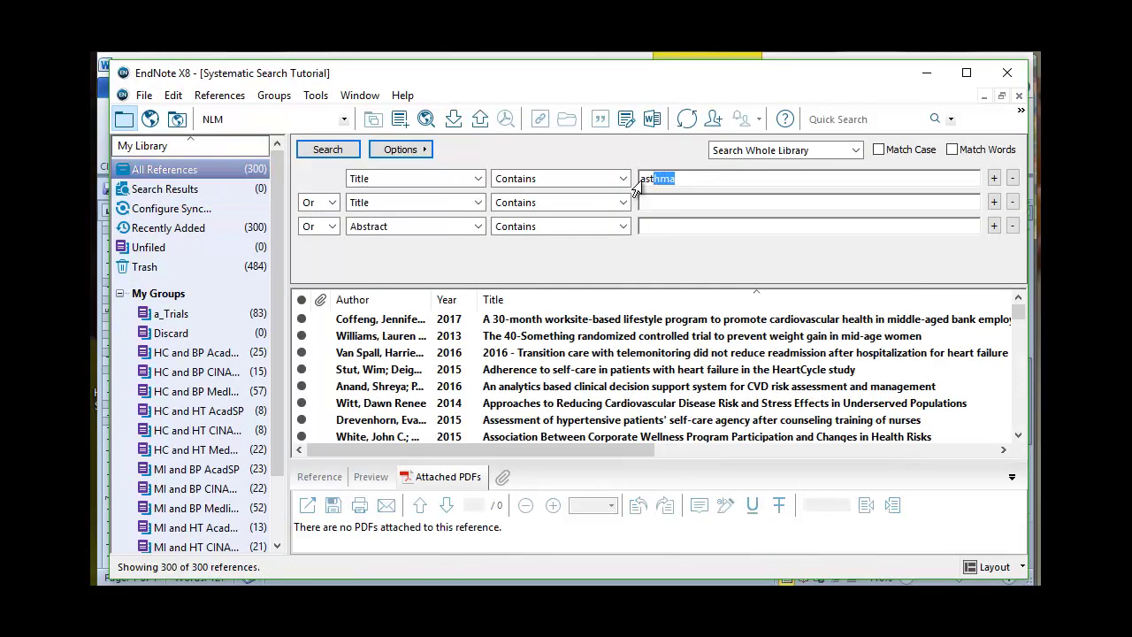
{"action": "left_click", "coordinate": [477, 178]}
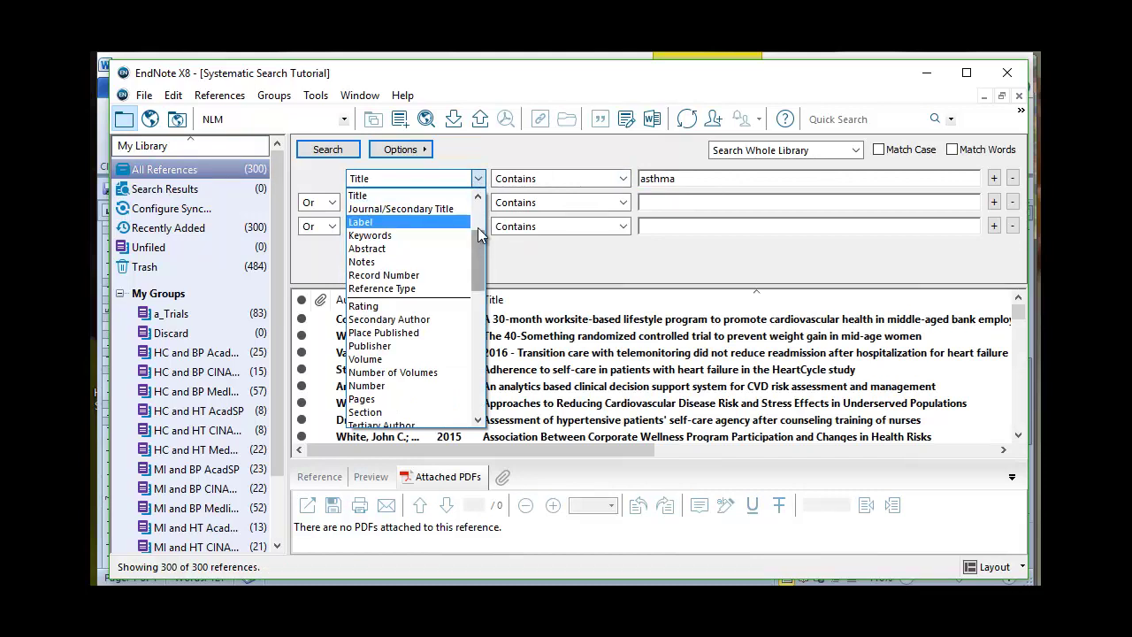
{"action": "scroll", "coordinate": [479, 240], "scroll_direction": "up", "scroll_amount": 3}
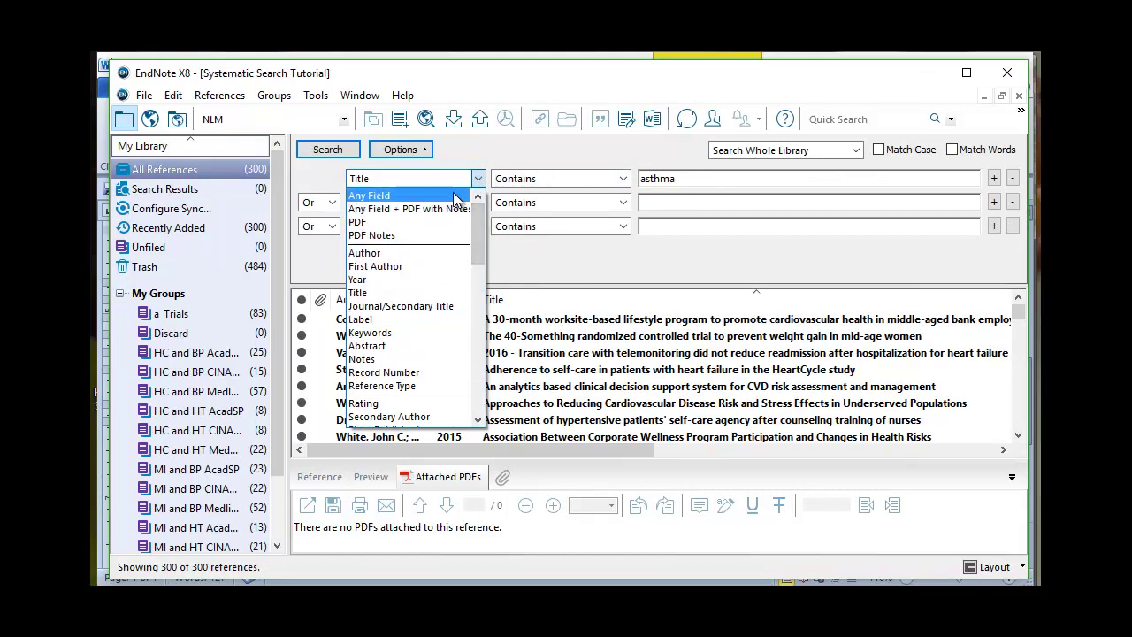
{"action": "left_click", "coordinate": [446, 196]}
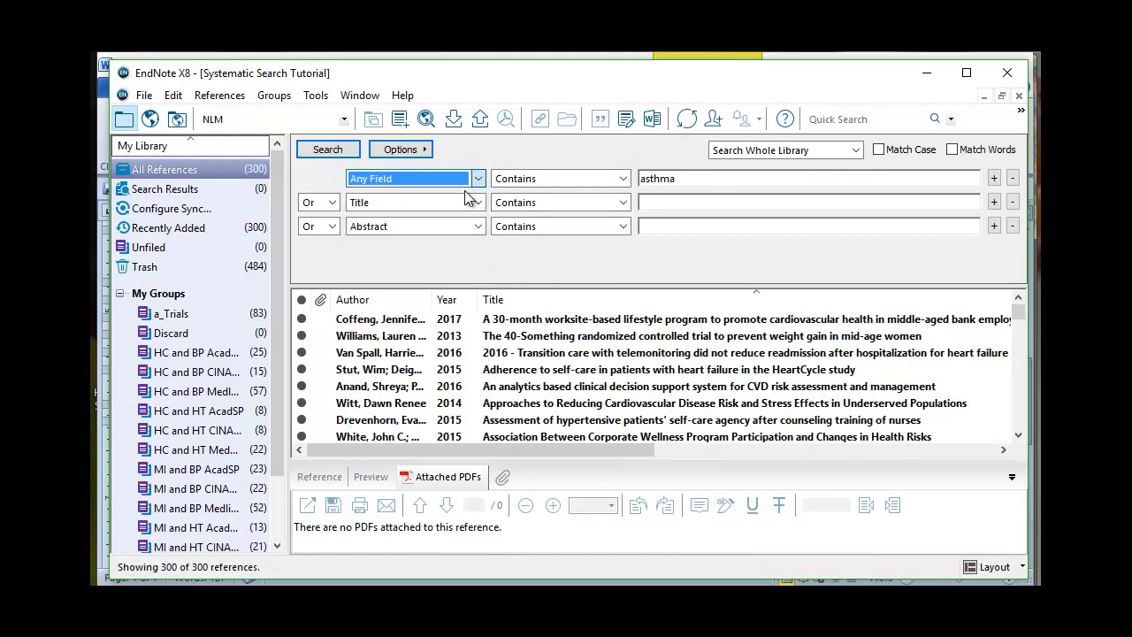
{"action": "left_click_drag", "start_coordinate": [738, 184], "coordinate": [584, 184]}
{"action": "key", "text": "Delete"}
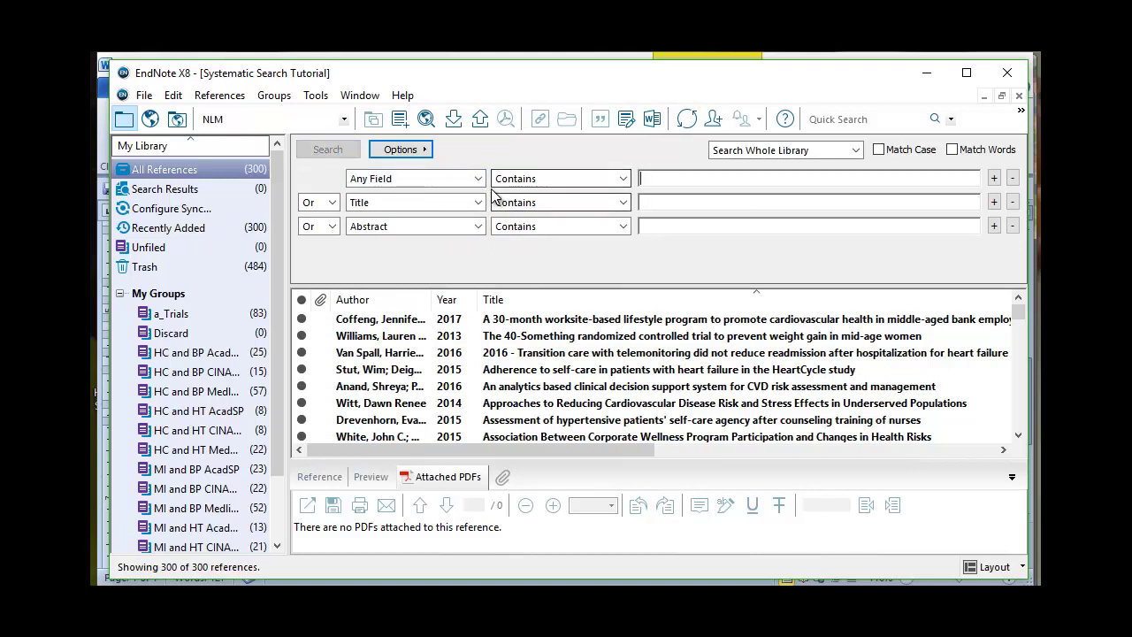
{"action": "type", "text": "pregnant"}
{"action": "key", "text": "Tab"}
{"action": "key", "text": "Tab"}
{"action": "key", "text": "Tab"}
{"action": "key", "text": "Tab"}
Set the second search row to Any Field for the term 'prenatal'
{"action": "key", "text": "a"}
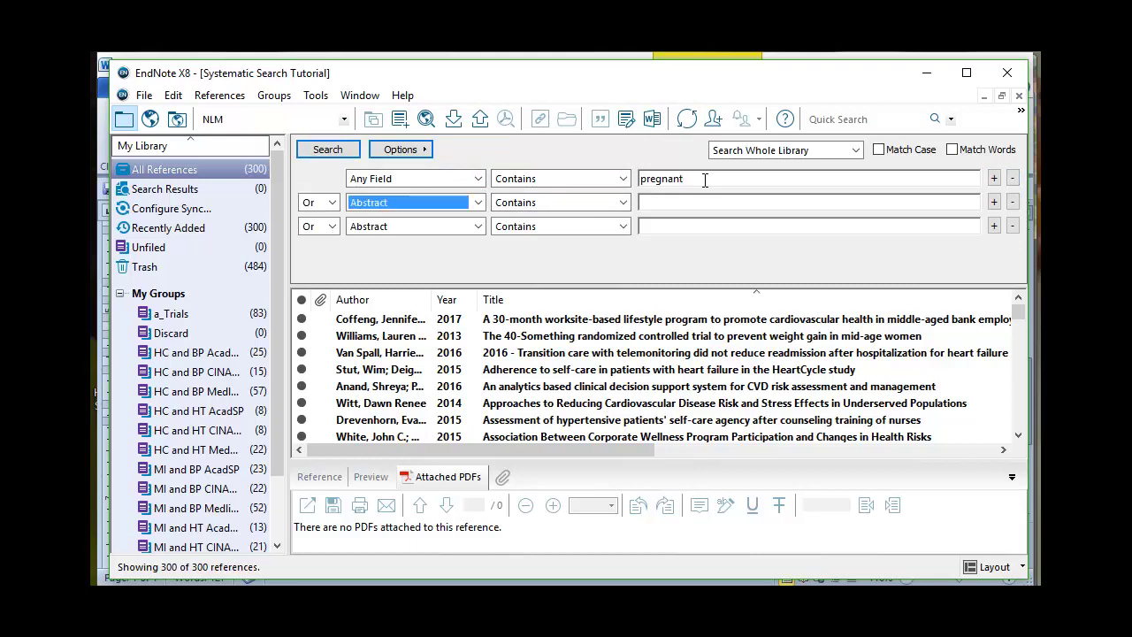
{"action": "left_click", "coordinate": [477, 203]}
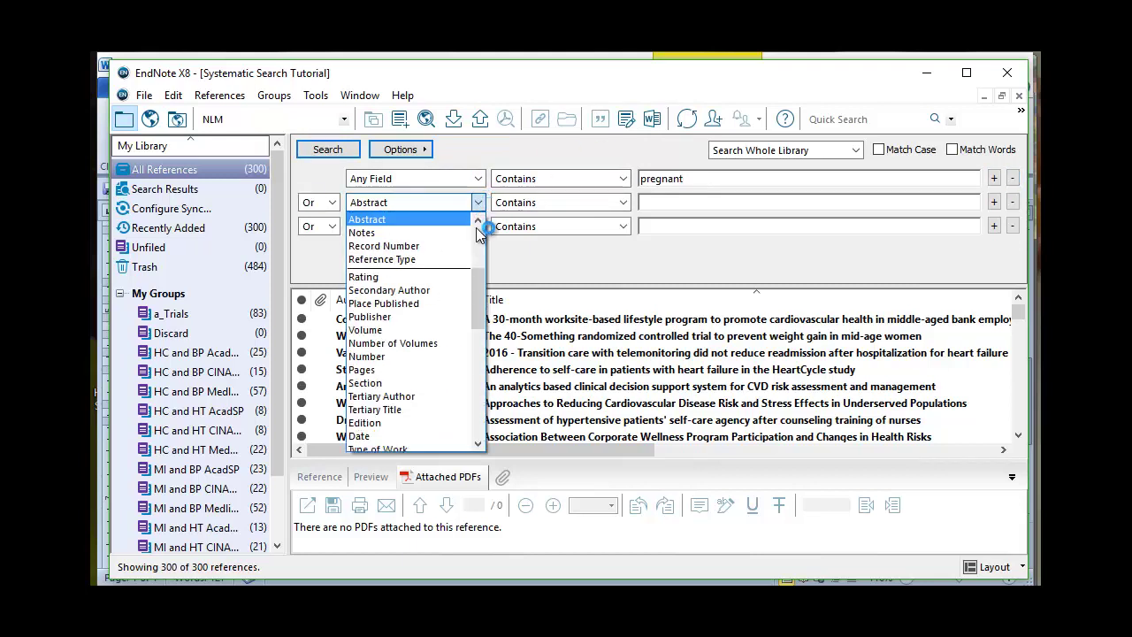
{"action": "left_click_drag", "start_coordinate": [478, 296], "coordinate": [477, 240]}
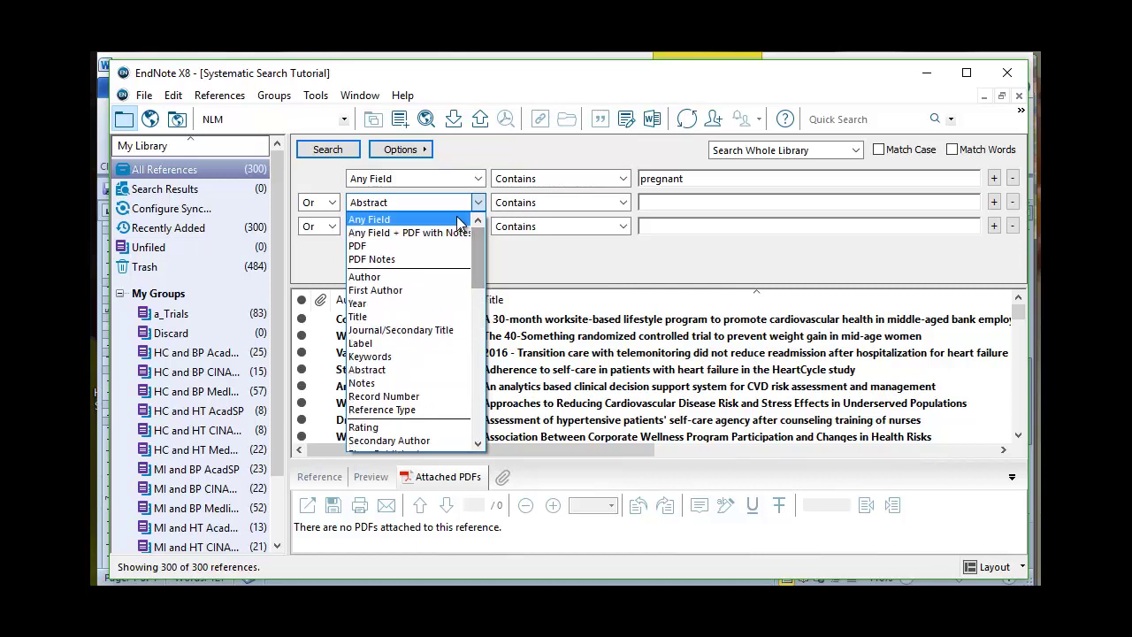
{"action": "left_click", "coordinate": [367, 219]}
{"action": "left_click", "coordinate": [705, 204]}
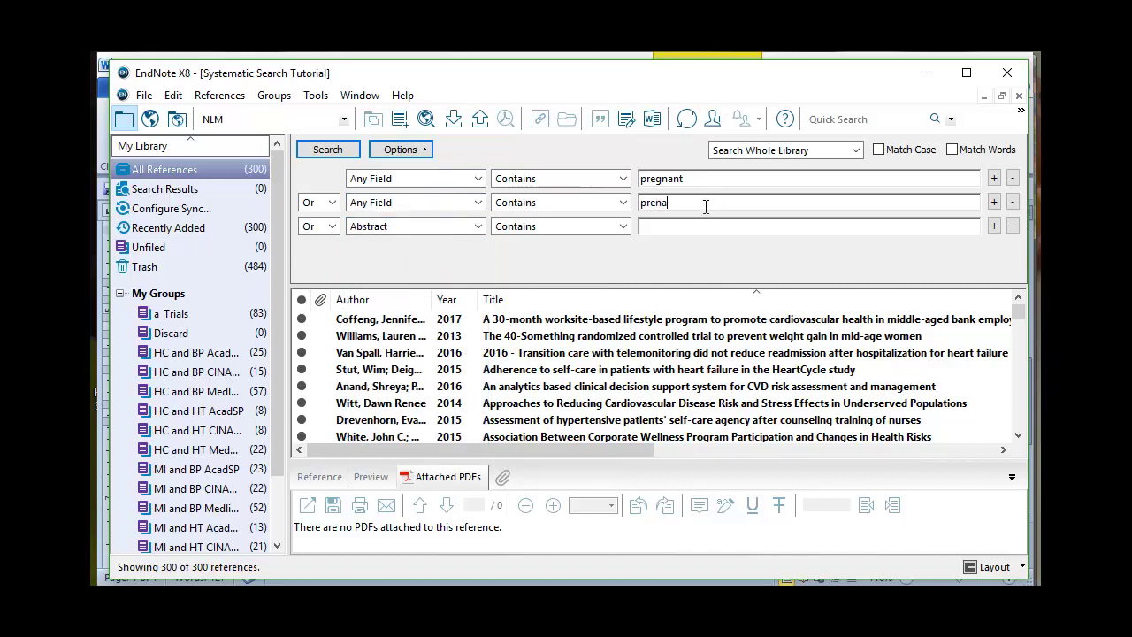
Run the pregnant-or-prenatal search, dismiss the no-matches message, and list all references
{"action": "left_click", "coordinate": [329, 151]}
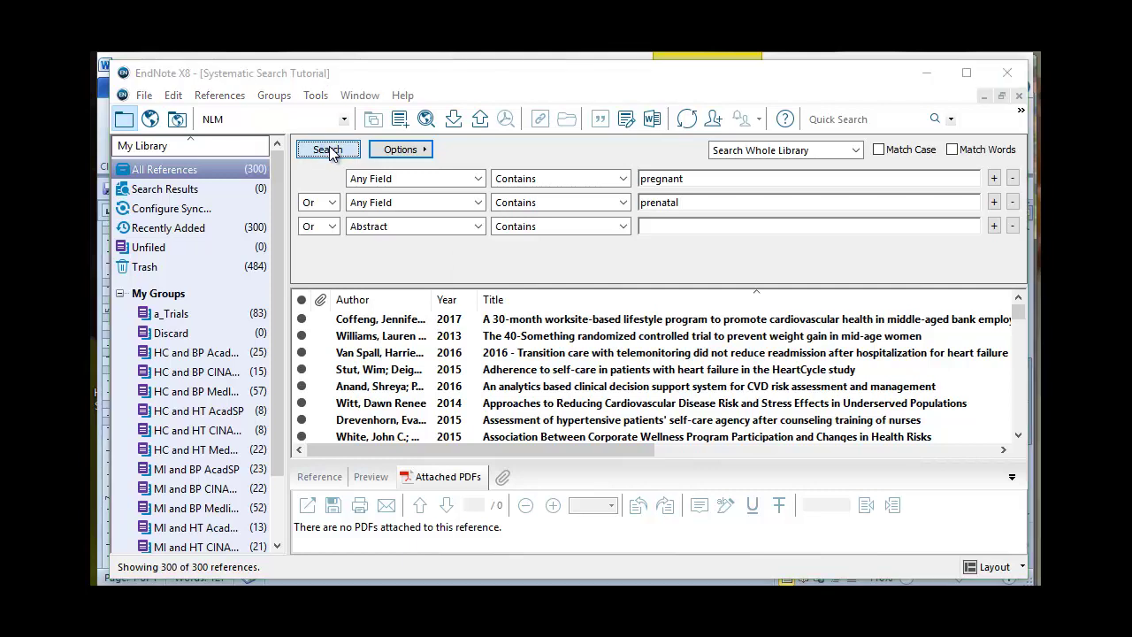
{"action": "left_click", "coordinate": [616, 370]}
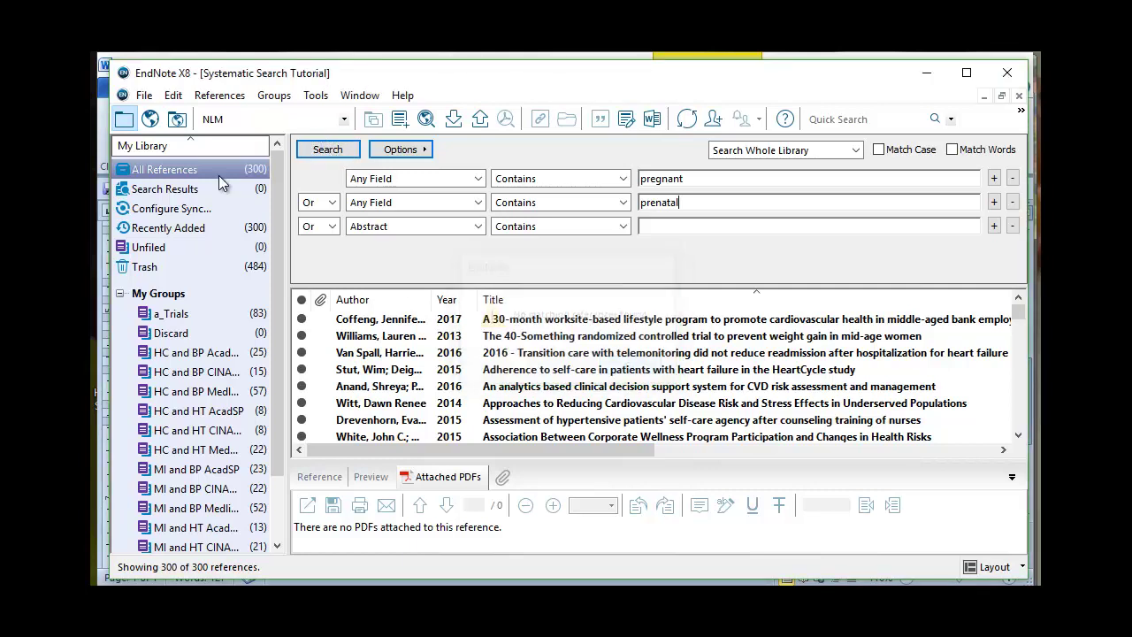
{"action": "left_click", "coordinate": [245, 169]}
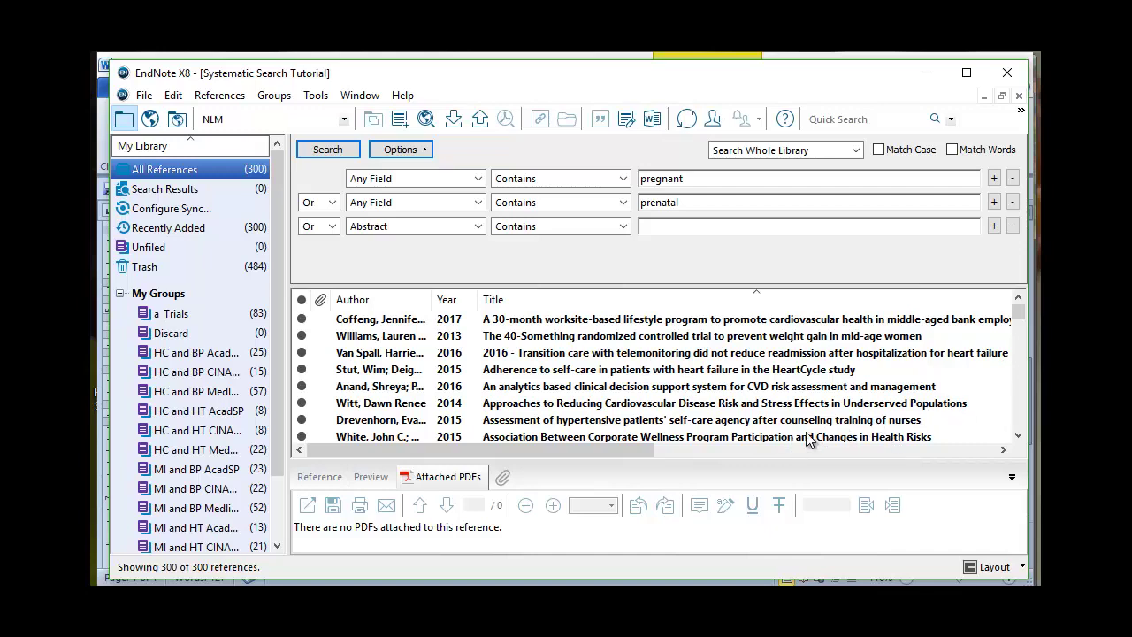
Browse the reference list, then open the a_Trials group showing its 83 references
{"action": "left_click_drag", "start_coordinate": [1018, 312], "coordinate": [1018, 322]}
{"action": "left_click", "coordinate": [851, 402]}
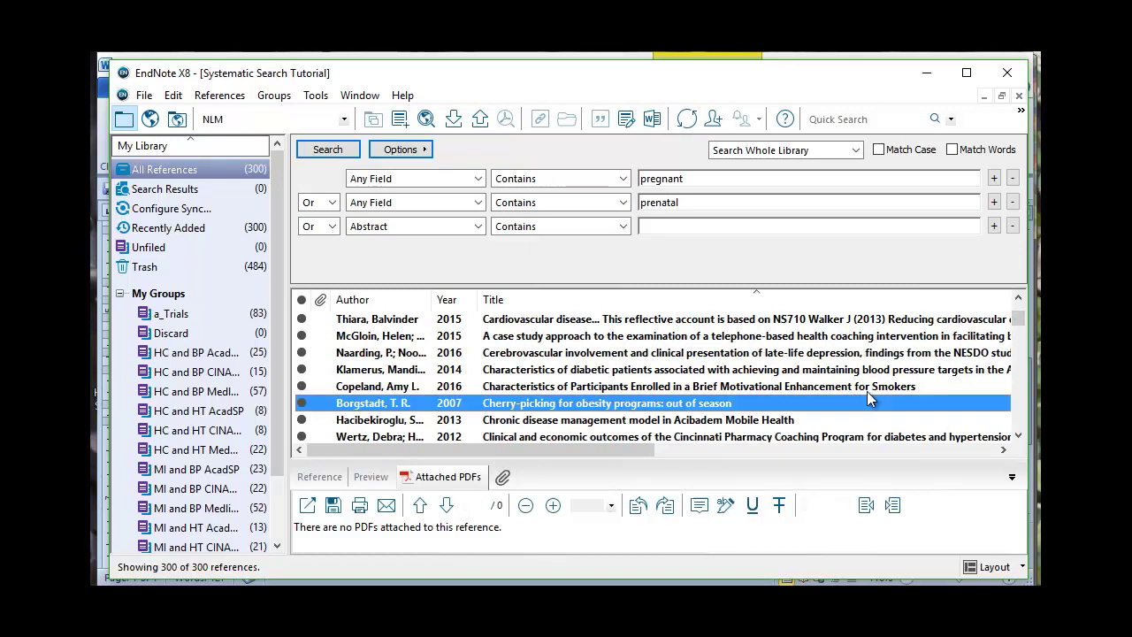
{"action": "left_click_drag", "start_coordinate": [1024, 319], "coordinate": [1023, 323]}
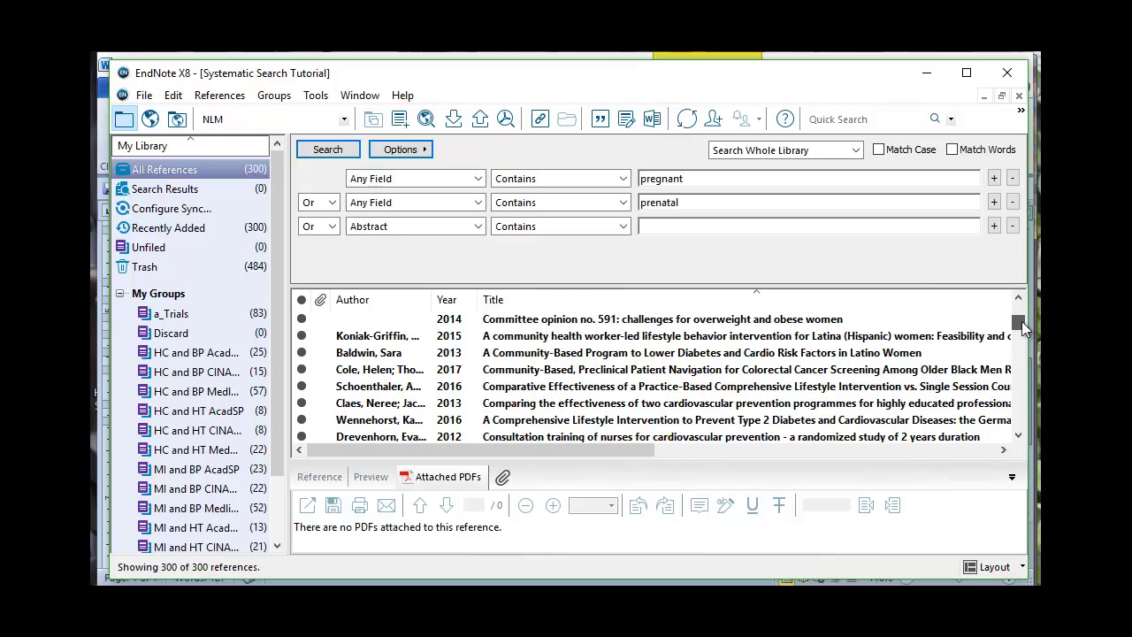
{"action": "left_click", "coordinate": [199, 313]}
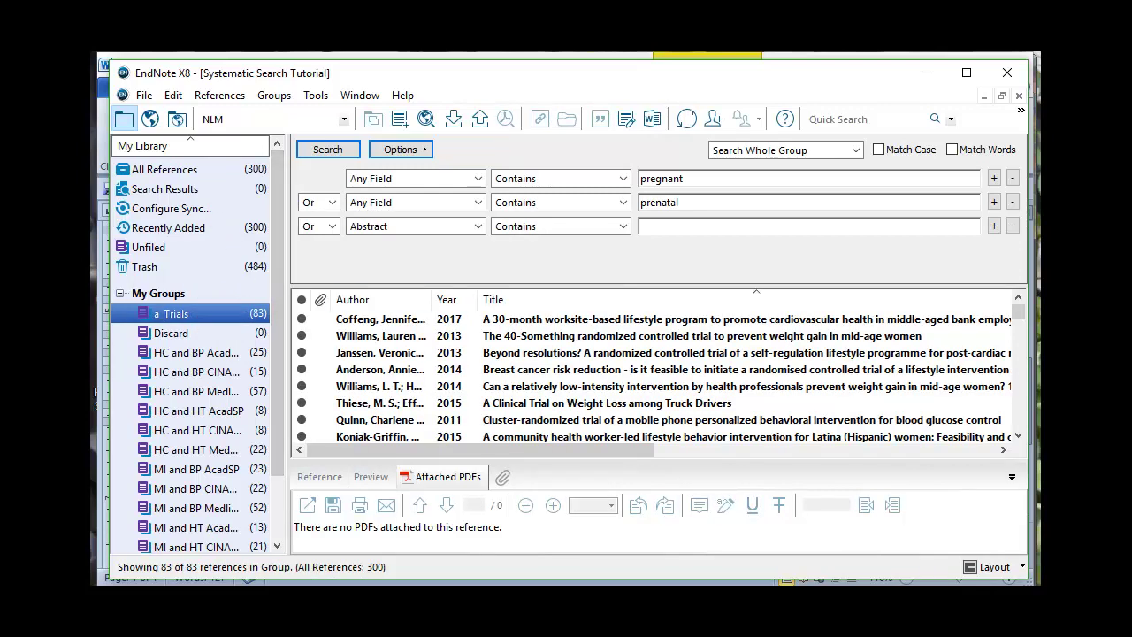
Edit the Include (preliminary) row's 84 to 83 in the Word notes table
{"action": "key", "text": "alt+Tab"}
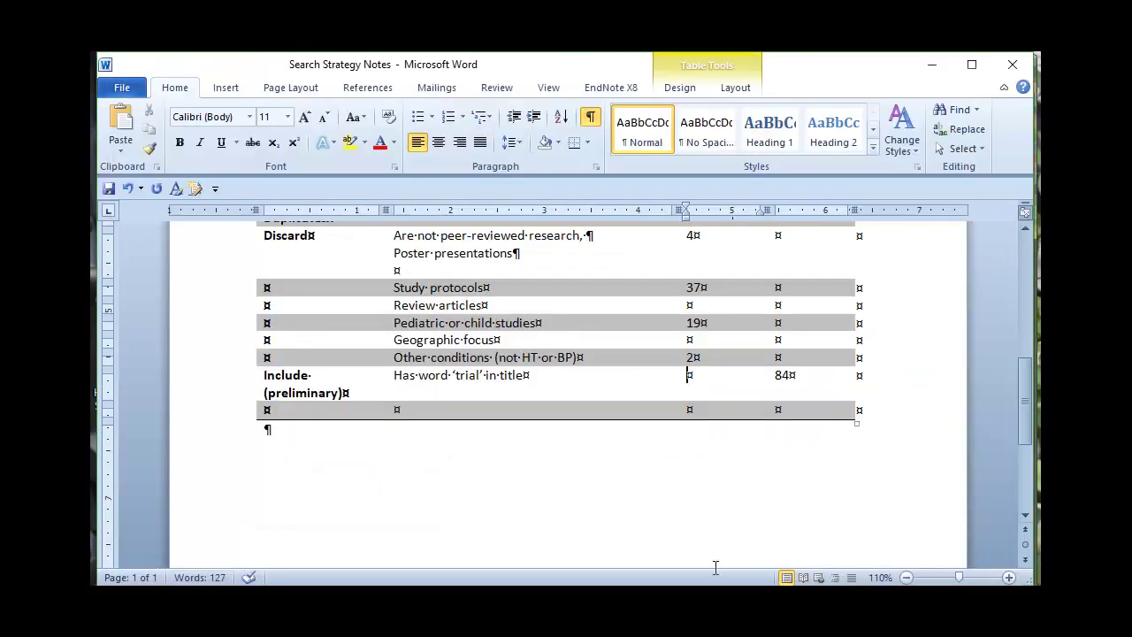
{"action": "left_click", "coordinate": [796, 380]}
{"action": "key", "text": "BackSpace"}
{"action": "type", "text": "3"}
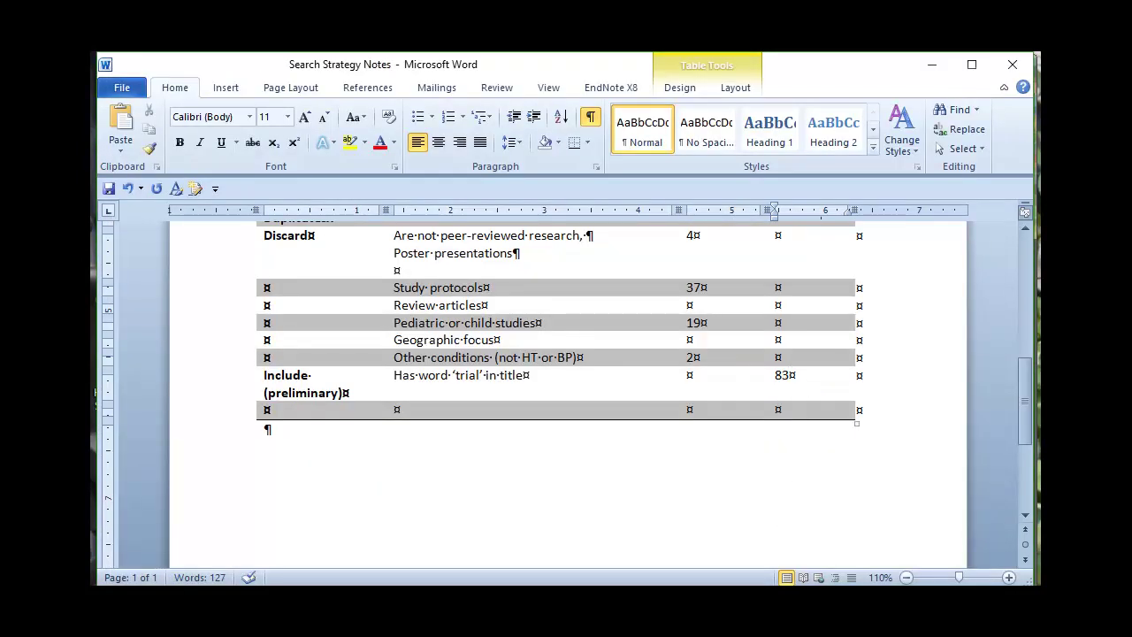
{"action": "key", "text": "alt+Tab"}
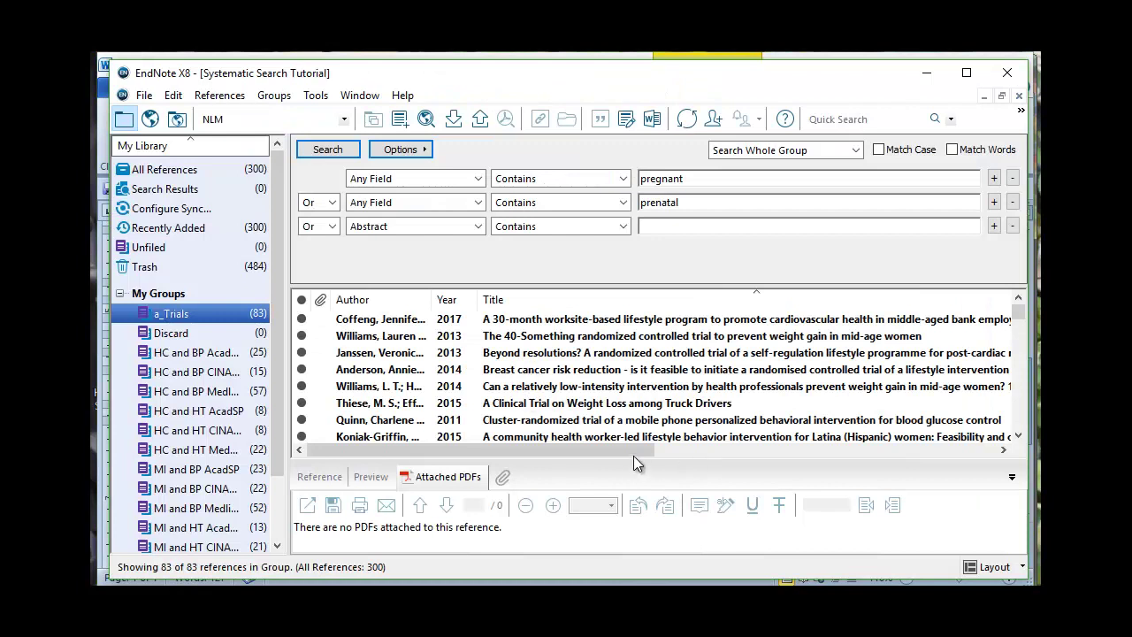
Delete the 'prenatal' and 'pregnant' search terms, then open the Discard group
{"action": "double_click", "coordinate": [692, 205]}
{"action": "key", "text": "BackSpace"}
{"action": "left_click", "coordinate": [702, 181]}
{"action": "double_click", "coordinate": [701, 180]}
{"action": "key", "text": "BackSpace"}
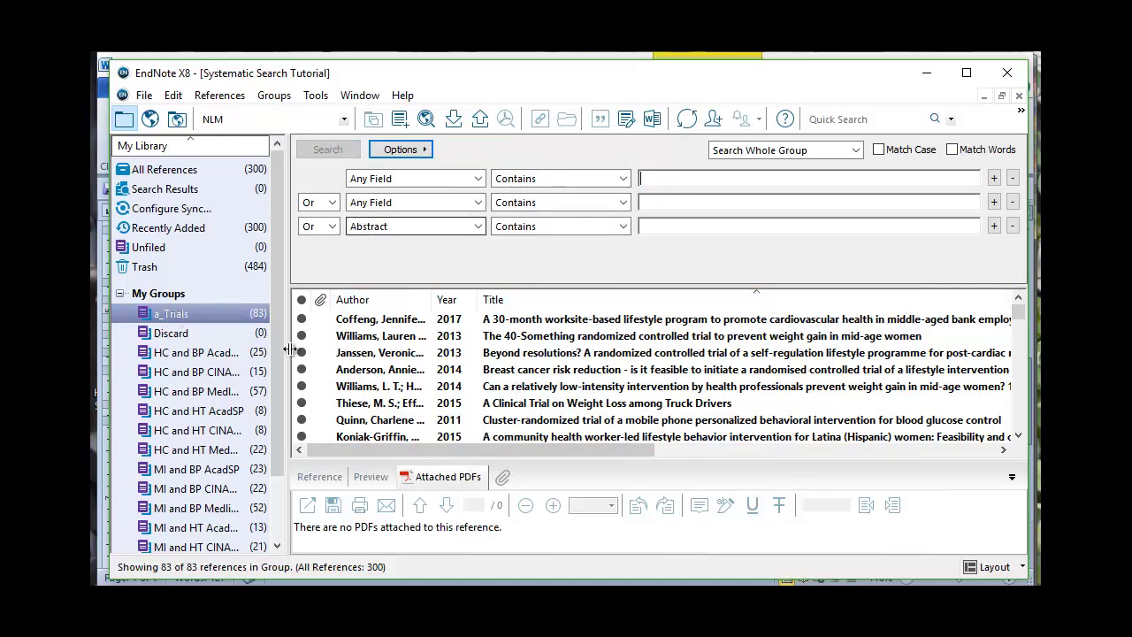
{"action": "left_click", "coordinate": [221, 335]}
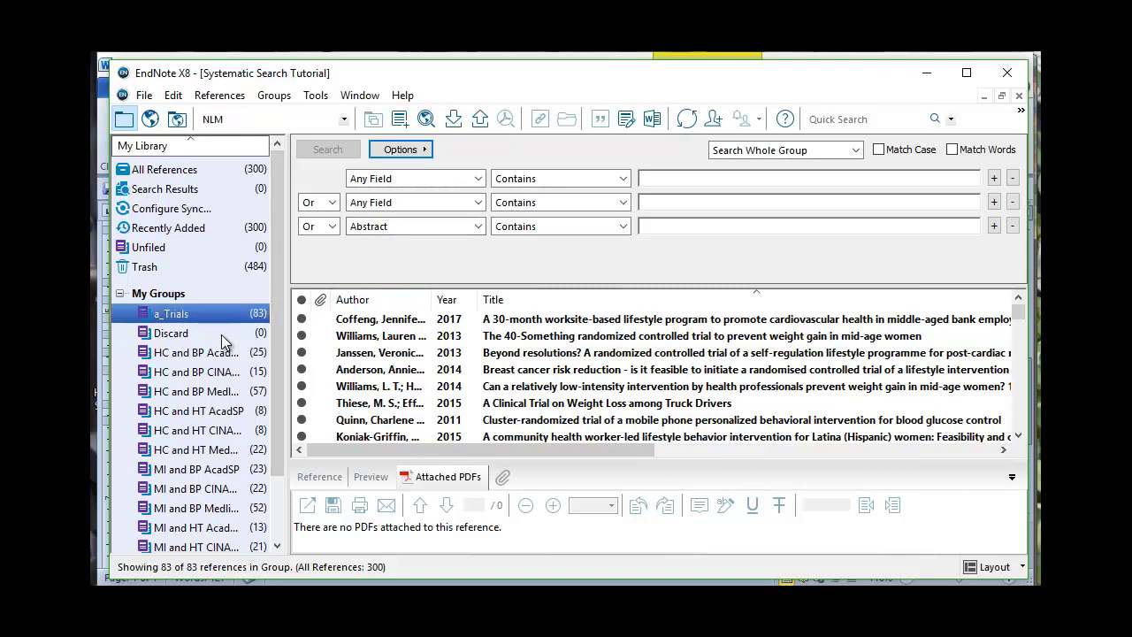
{"action": "left_click", "coordinate": [221, 334]}
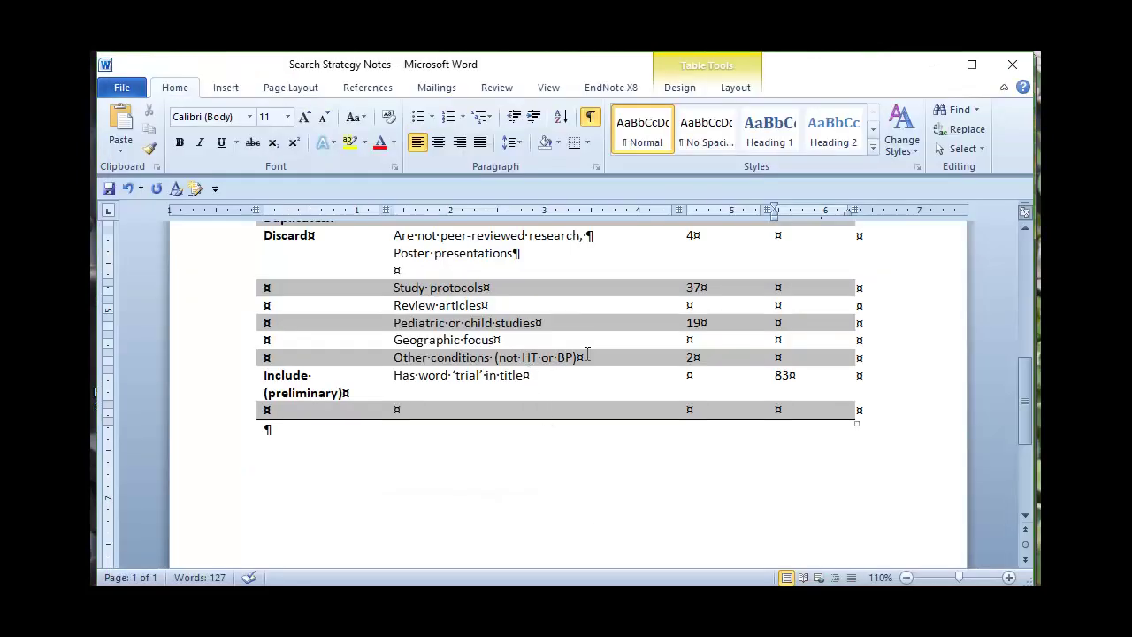
Add 'Surveys' and 'Case reports' as new lines under Review articles in the Word table
{"action": "left_click", "coordinate": [709, 338]}
{"action": "left_click", "coordinate": [688, 306]}
{"action": "key", "text": "Return"}
{"action": "type", "text": "Surveys"}
{"action": "key", "text": "Return"}
{"action": "type", "text": "Case reports"}
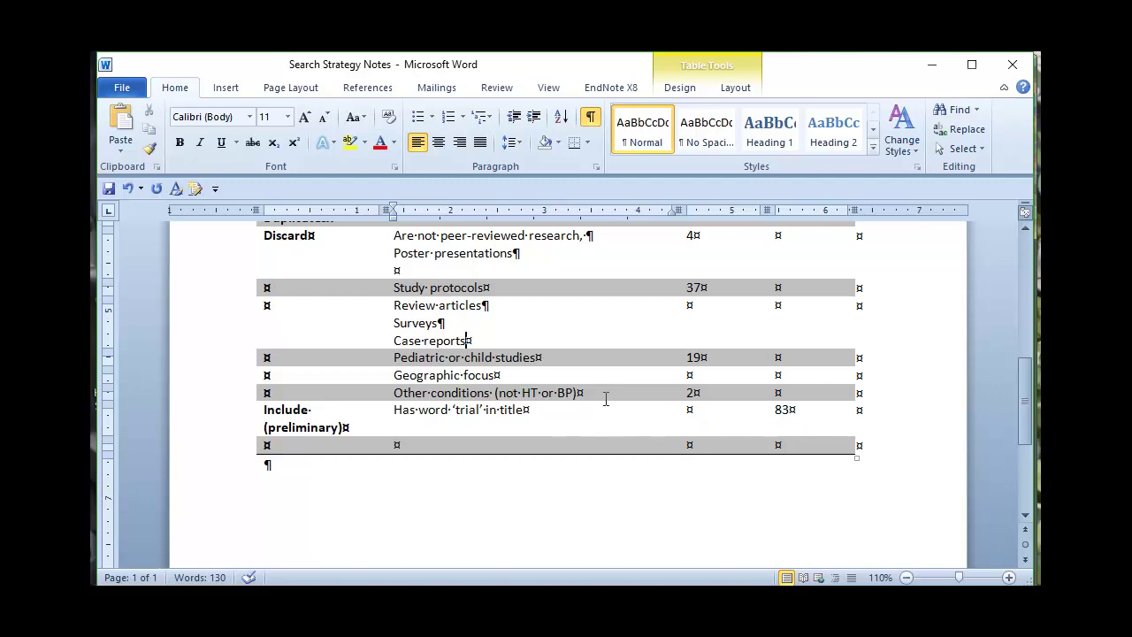
{"action": "left_click", "coordinate": [796, 413]}
{"action": "key", "text": "alt+Tab"}
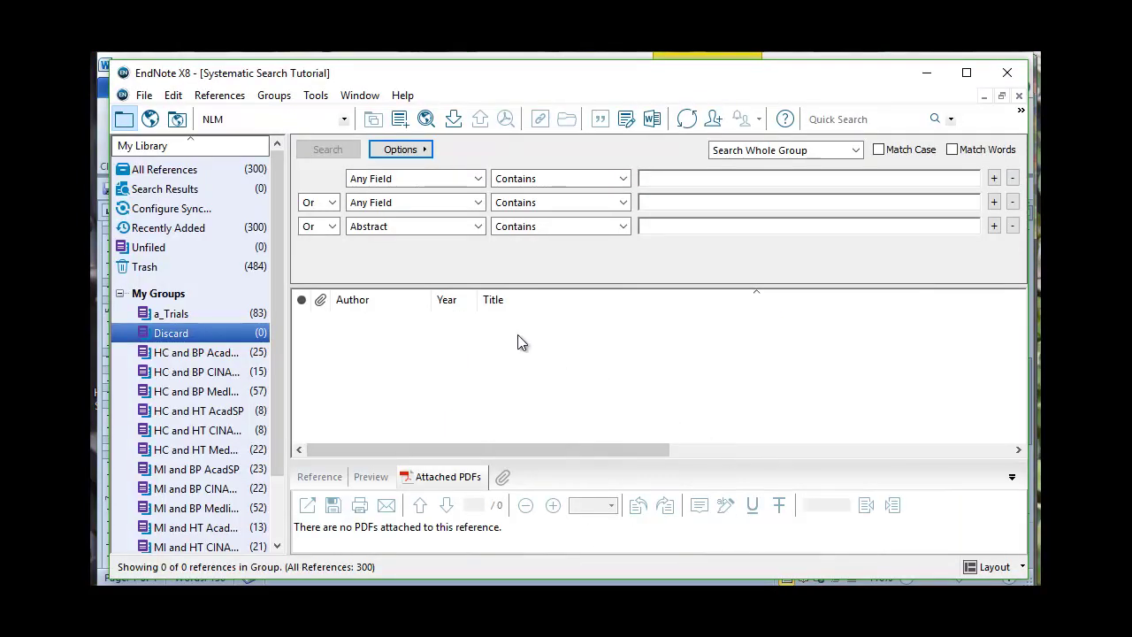
Select All References to list all 300 references in the library
{"action": "left_click", "coordinate": [245, 172]}
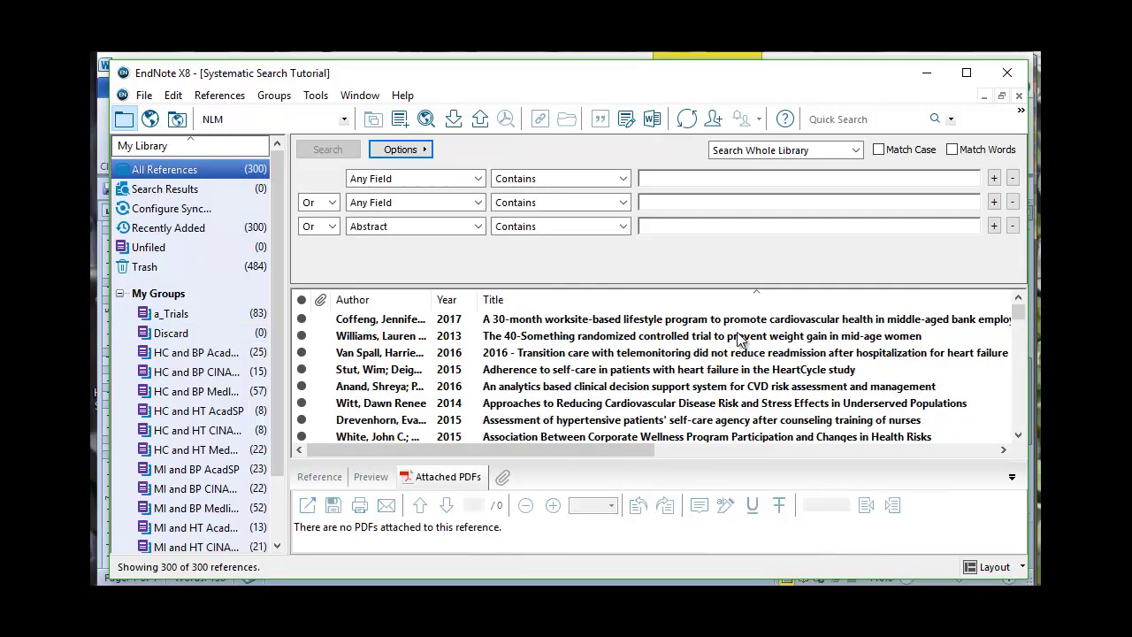